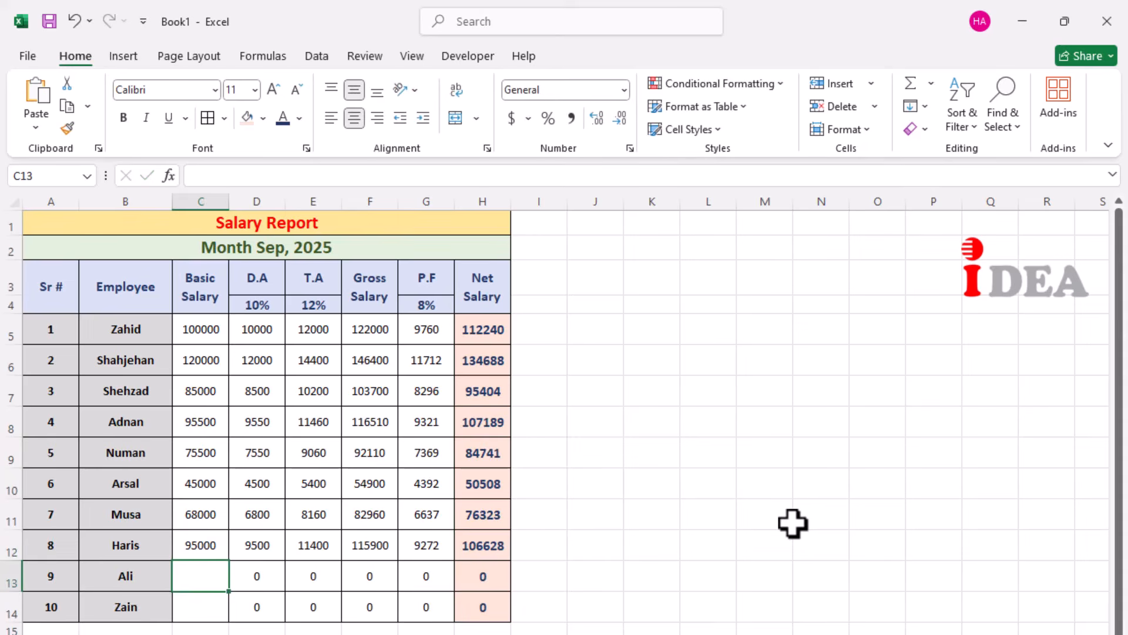
# Step: Enter the basic salaries 45600 and 6500 for the employees numbered 9 and 10 in the salary report
pyautogui.write('45600')
pyautogui.press('Return')
pyautogui.write('6500')
pyautogui.press('Return')
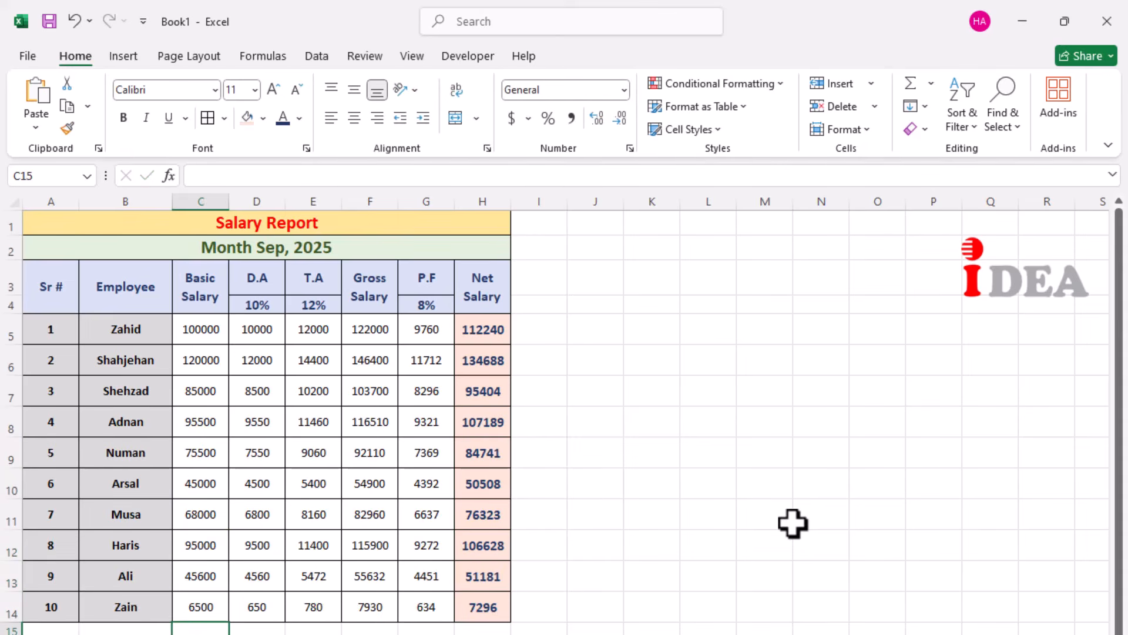
# Step: Change the rates under the headings to 12% for D.A, 10% for T.A and 7% for P.F
pyautogui.click(254, 306)
pyautogui.write('12')
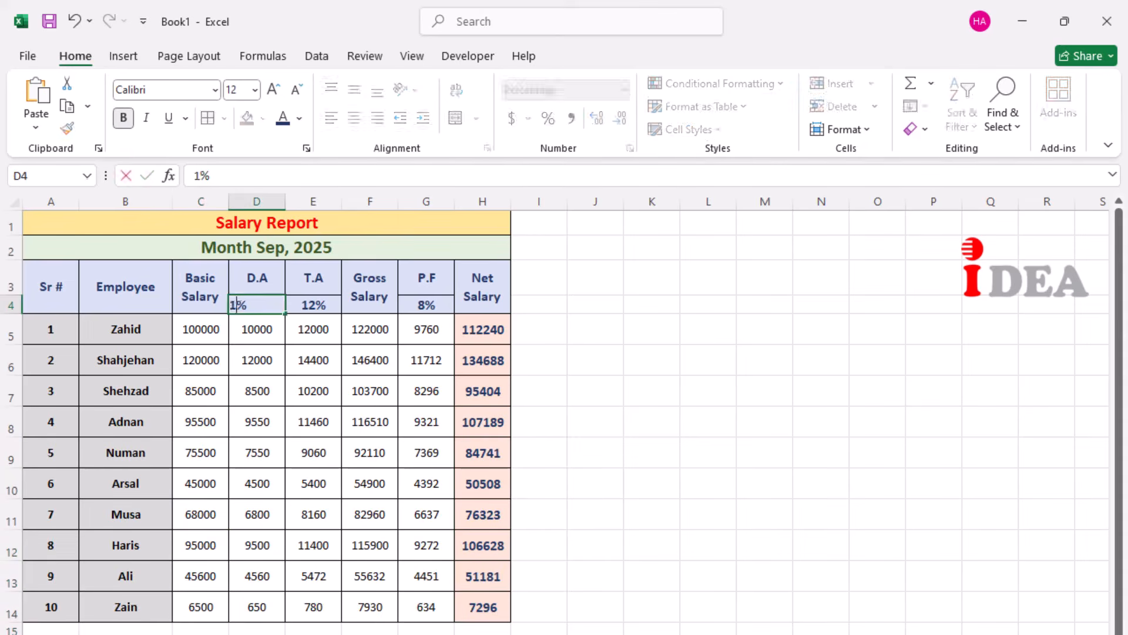
pyautogui.press('Tab')
pyautogui.write('10')
pyautogui.press('Tab')
pyautogui.press('Tab')
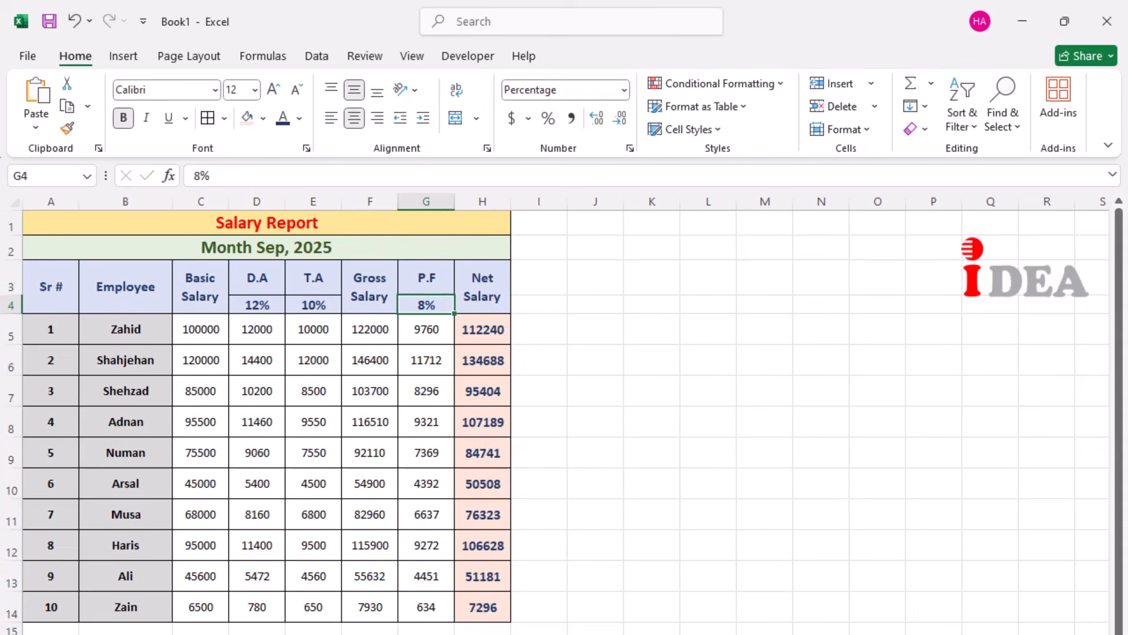
pyautogui.write('7')
pyautogui.press('Return')
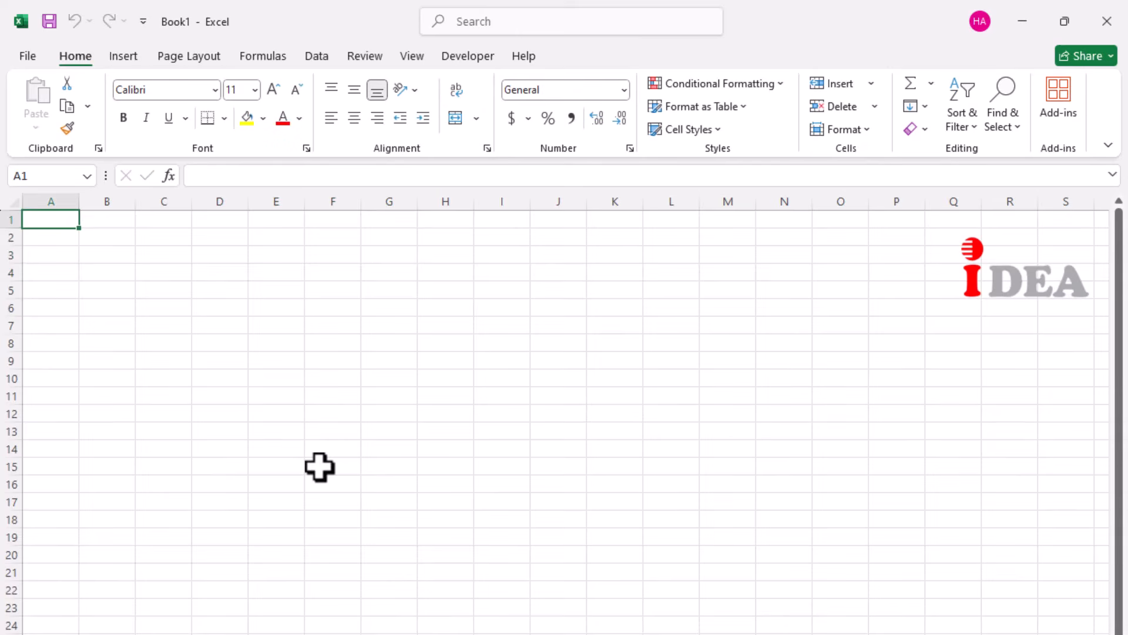
# Step: In the blank sheet, enter the title "Salary Report" in A1 and "Month Sep, 2025" in A2
pyautogui.write('Sala')
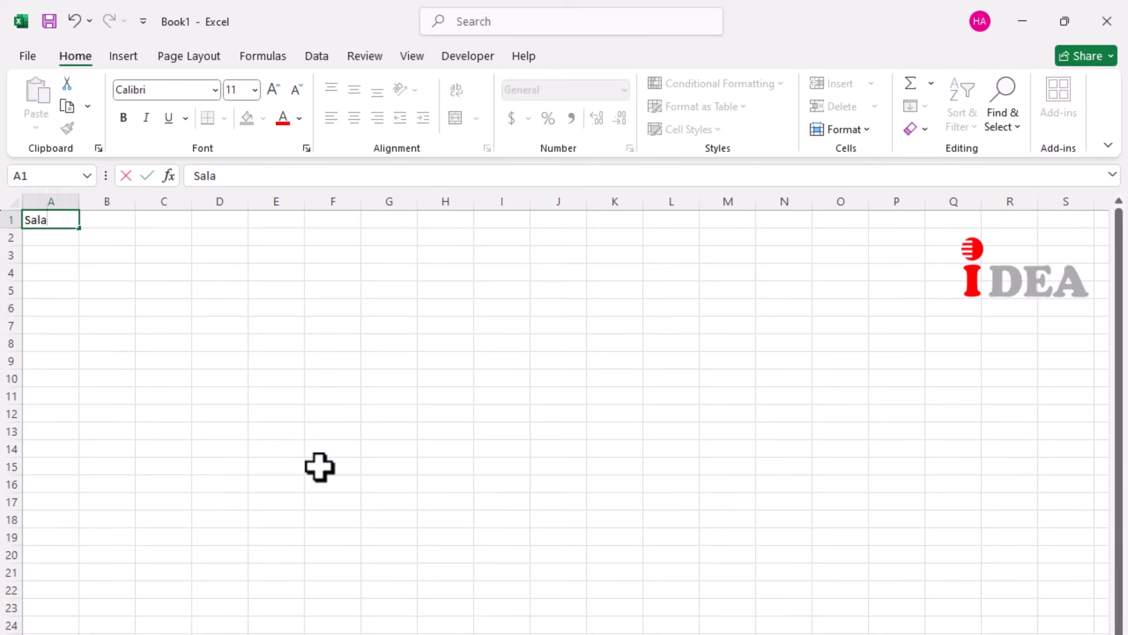
pyautogui.write('ry Report')
pyautogui.press('Return')
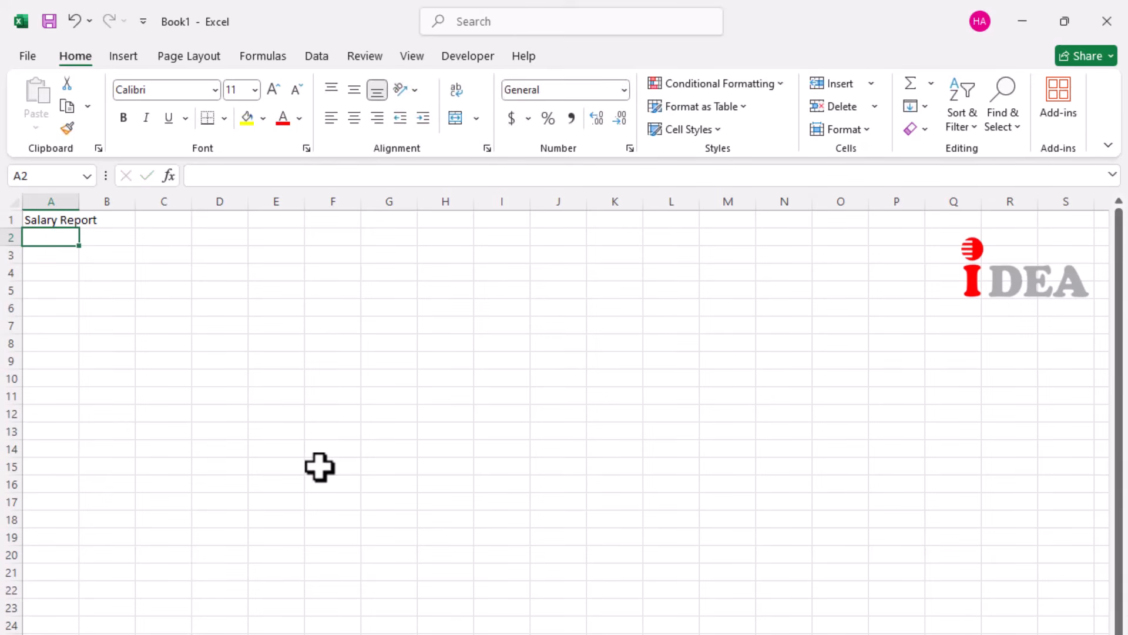
pyautogui.write('Month Se')
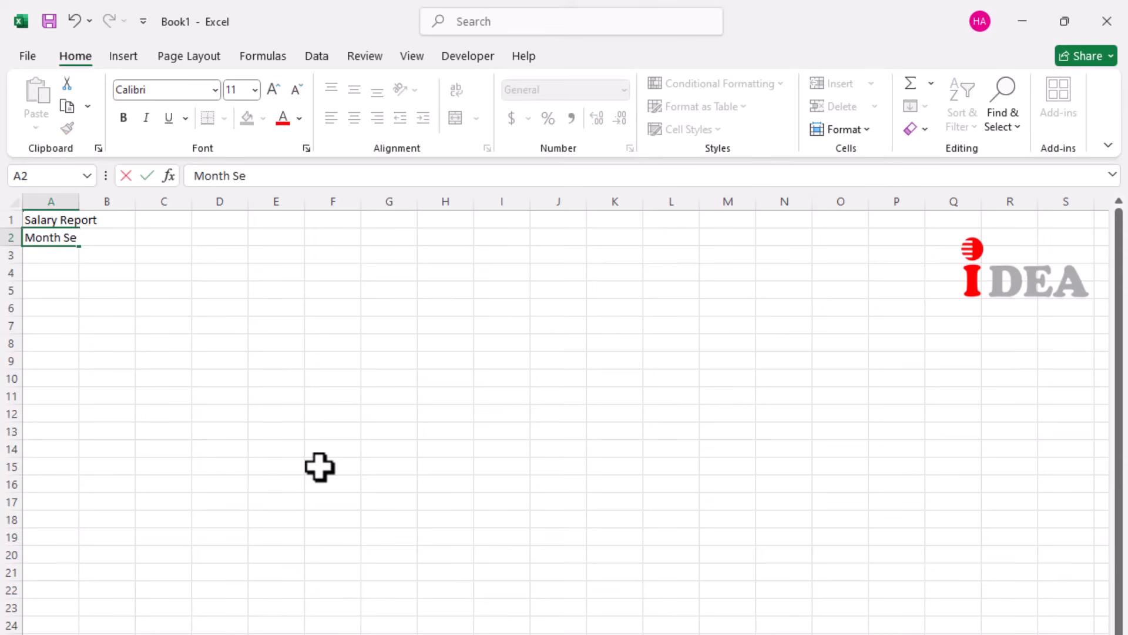
pyautogui.write('p.')
pyautogui.write(' 20')
pyautogui.write('25')
pyautogui.press('Return')
# Step: Enter the headings "Sr #", "Employee" and "Basic Salary" in A3:C3, with "Salary" on a second line within its cell
pyautogui.write('Sr')
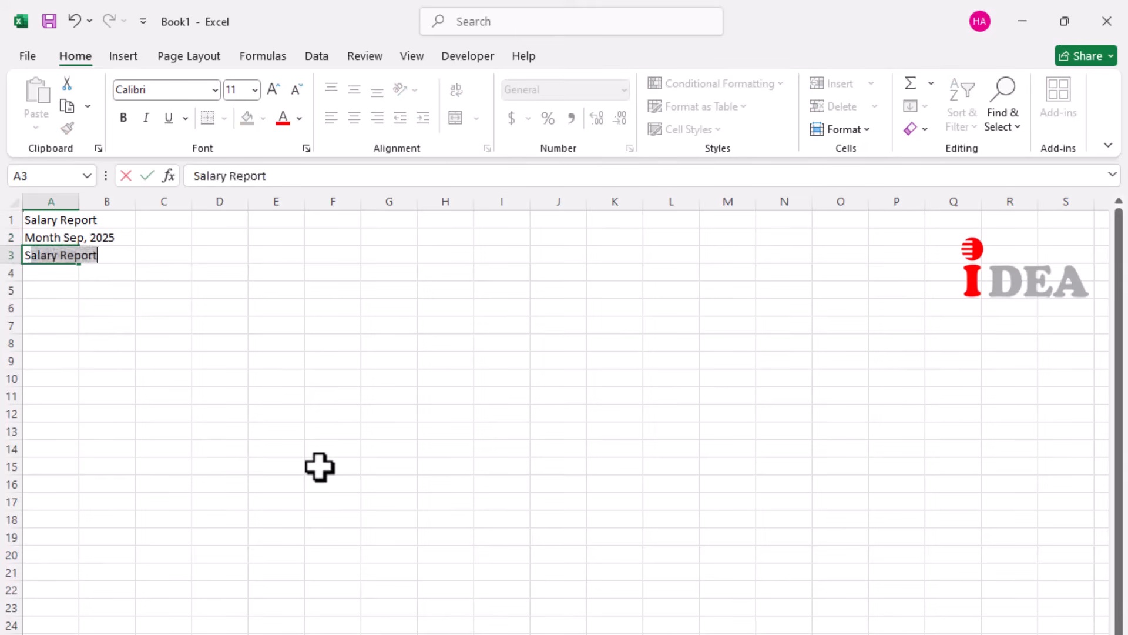
pyautogui.write(' #')
pyautogui.press('Tab')
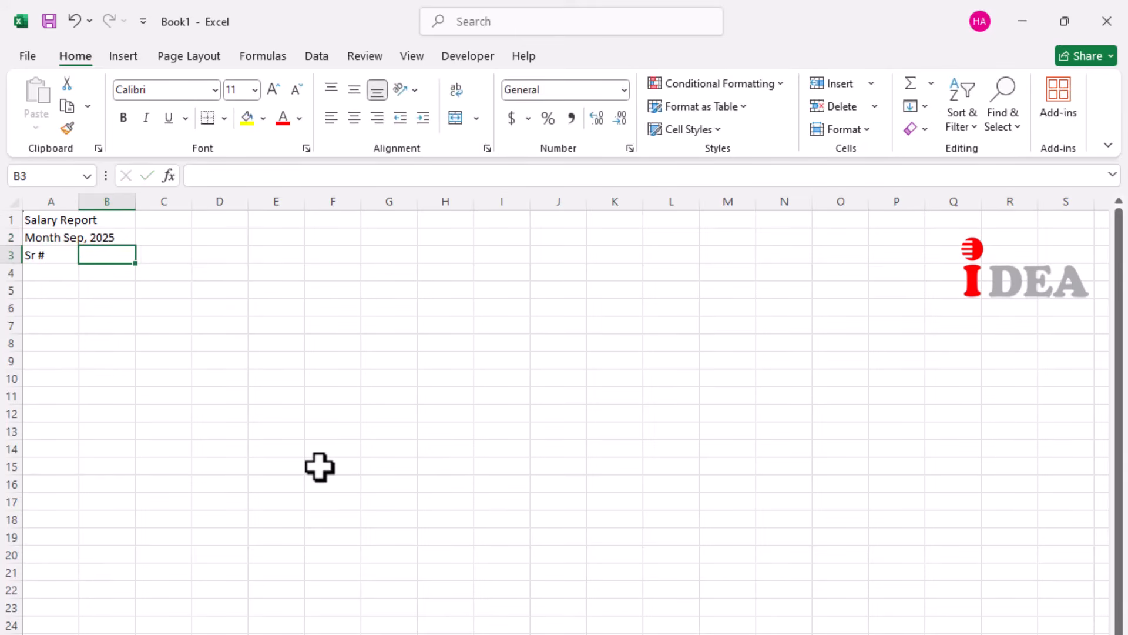
pyautogui.write('Emplo')
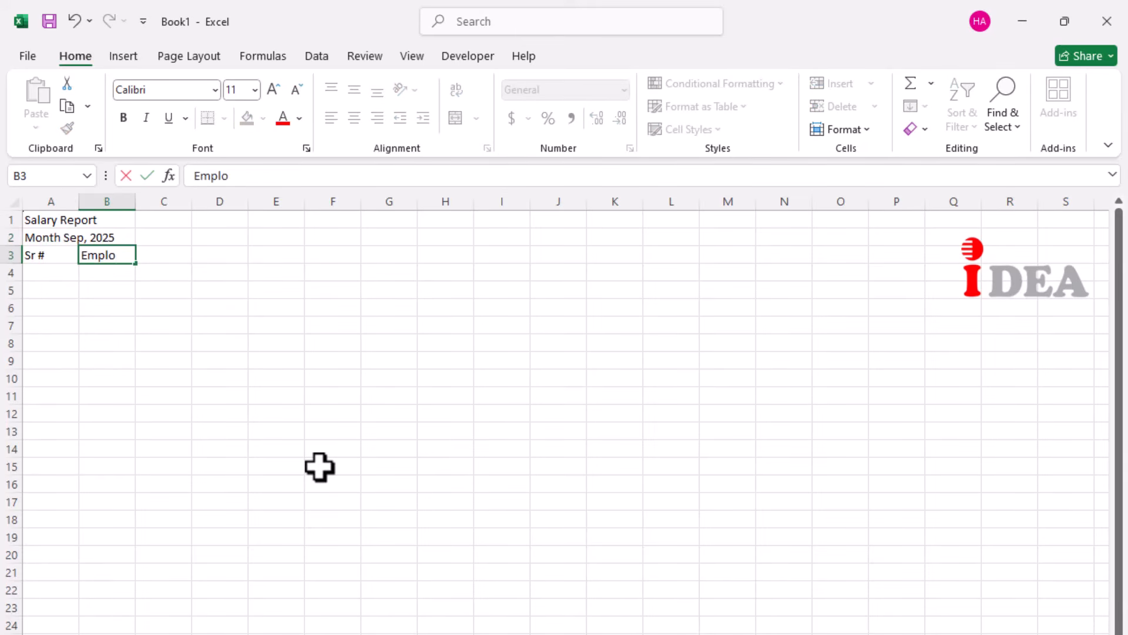
pyautogui.write('yee')
pyautogui.press('Tab')
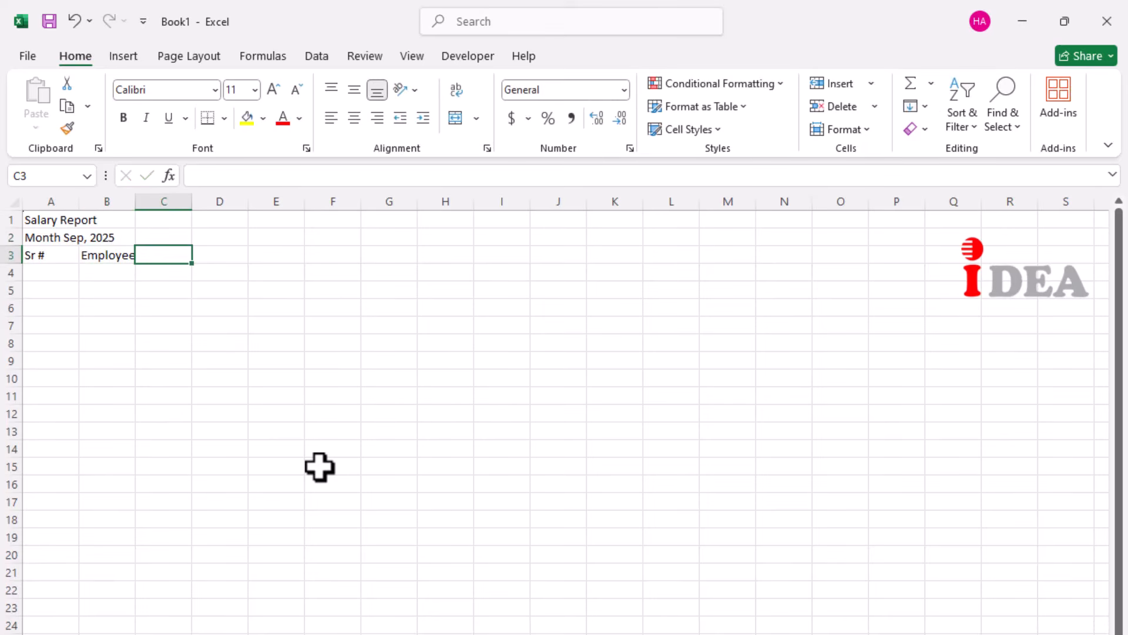
pyautogui.write('Basic')
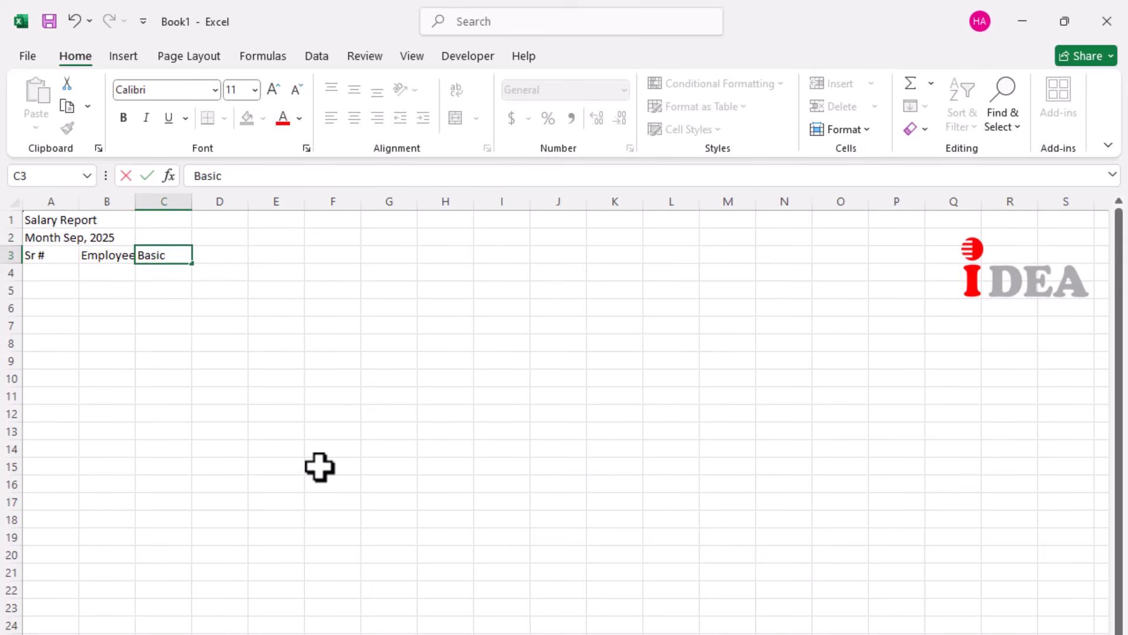
pyautogui.press('Tab')
pyautogui.write('Salary')
pyautogui.press('Tab')
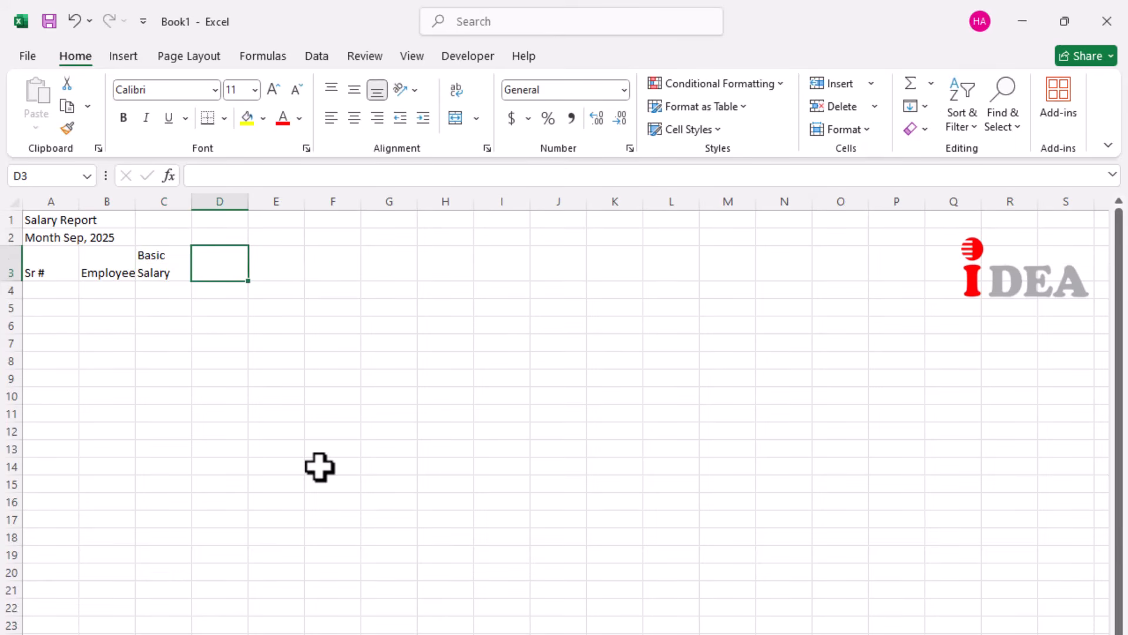
# Step: Add the heading "D.A" in D3 and its rate of 12% in D4
pyautogui.write('D.A')
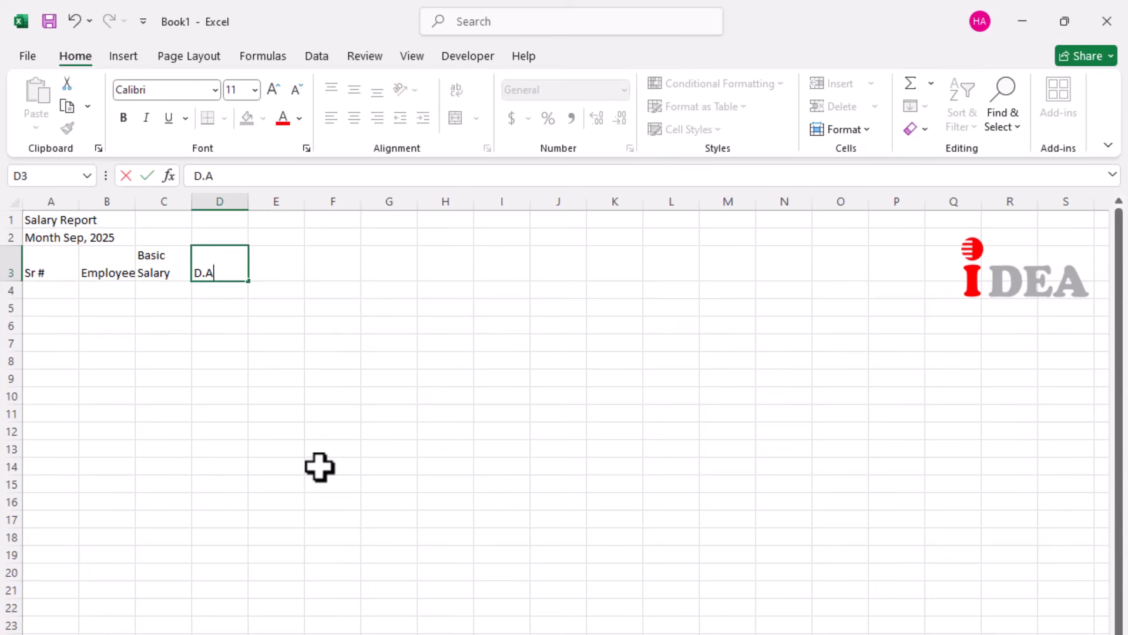
pyautogui.press('Return')
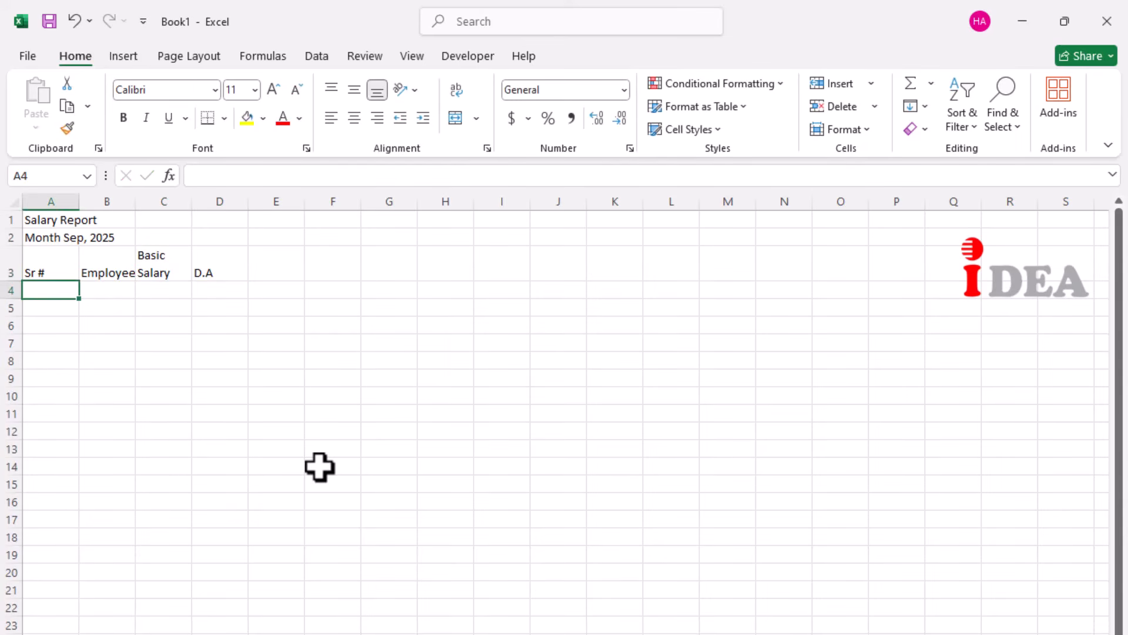
pyautogui.press('Tab')
pyautogui.press('Tab')
pyautogui.press('Tab')
pyautogui.write('12')
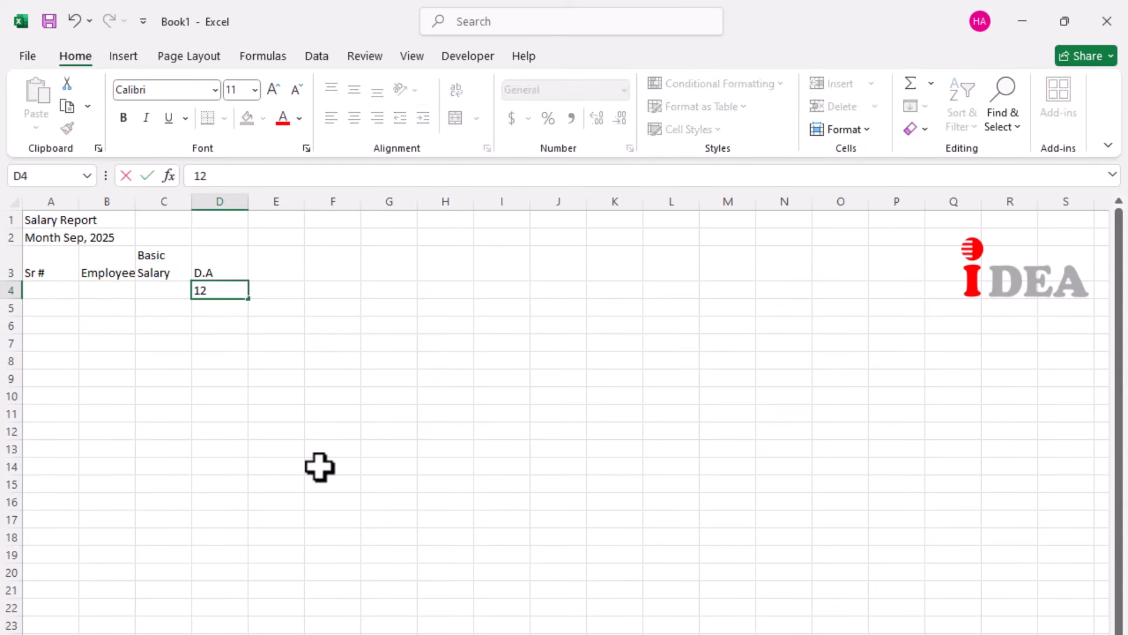
pyautogui.write('%')
# Step: Add the heading "T.A" in E3 and its rate of 10% in E4
pyautogui.press('Up')
pyautogui.press('Right')
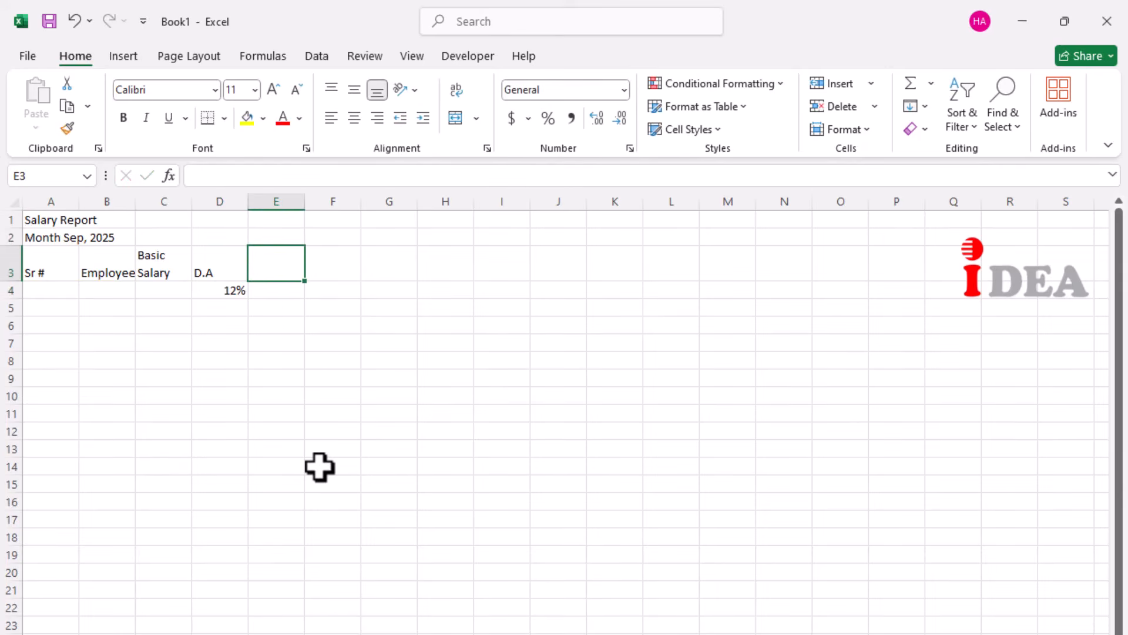
pyautogui.write('T.A')
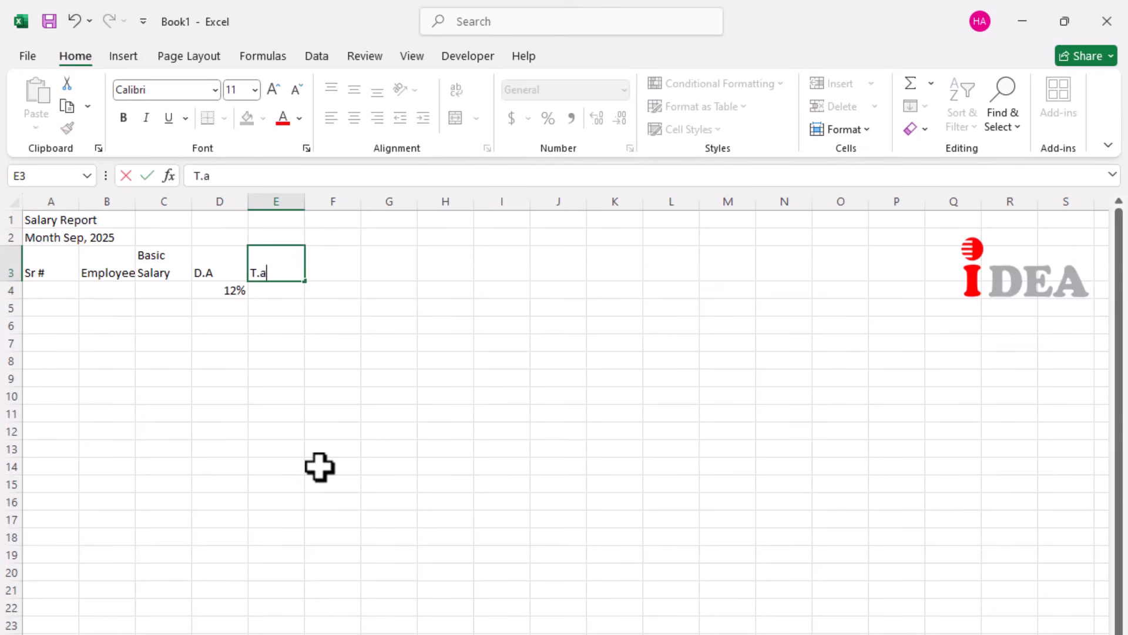
pyautogui.press('Return')
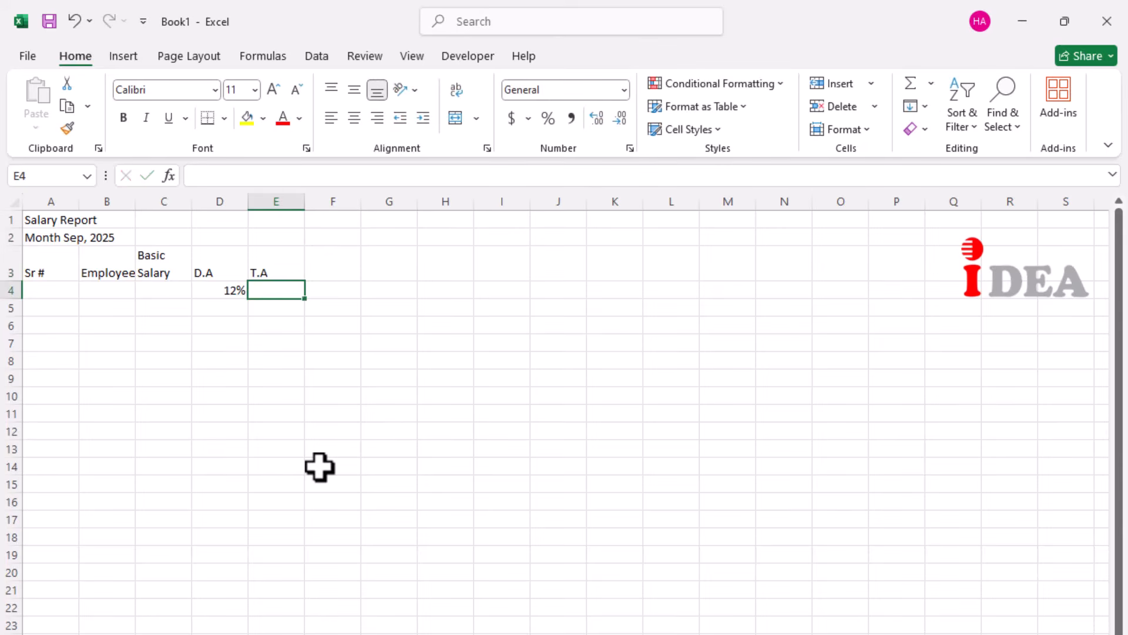
pyautogui.write('10%')
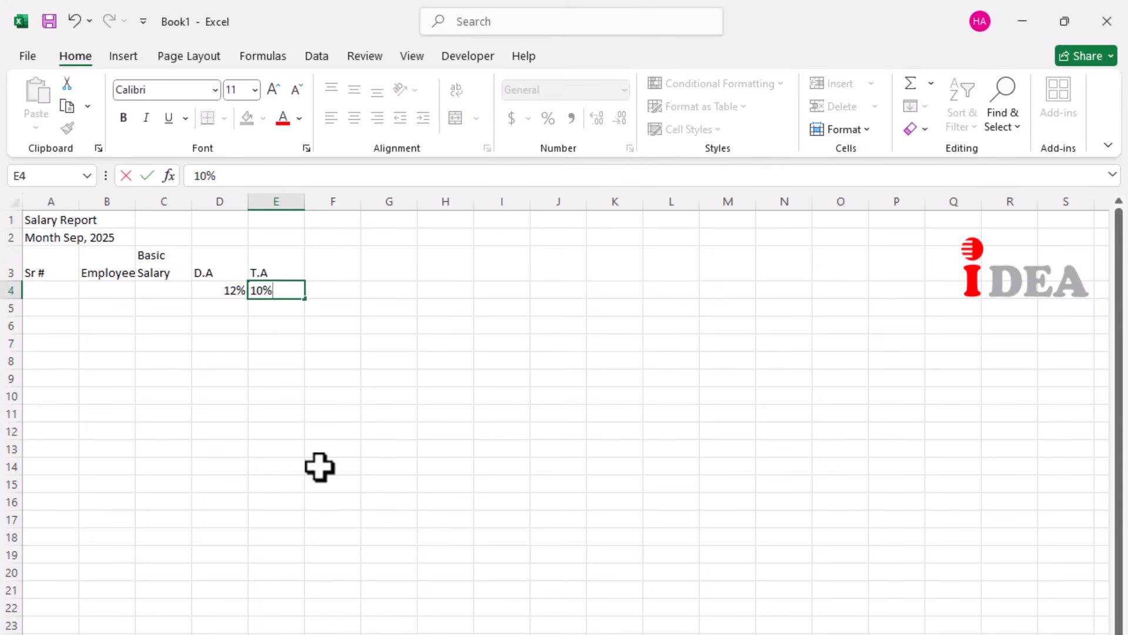
# Step: Enter the headings "Gross Salary", "P.F" and "Net Salary" in F3:H3, putting "Salary" on a second line within each cell
pyautogui.press('Tab')
pyautogui.press('Up')
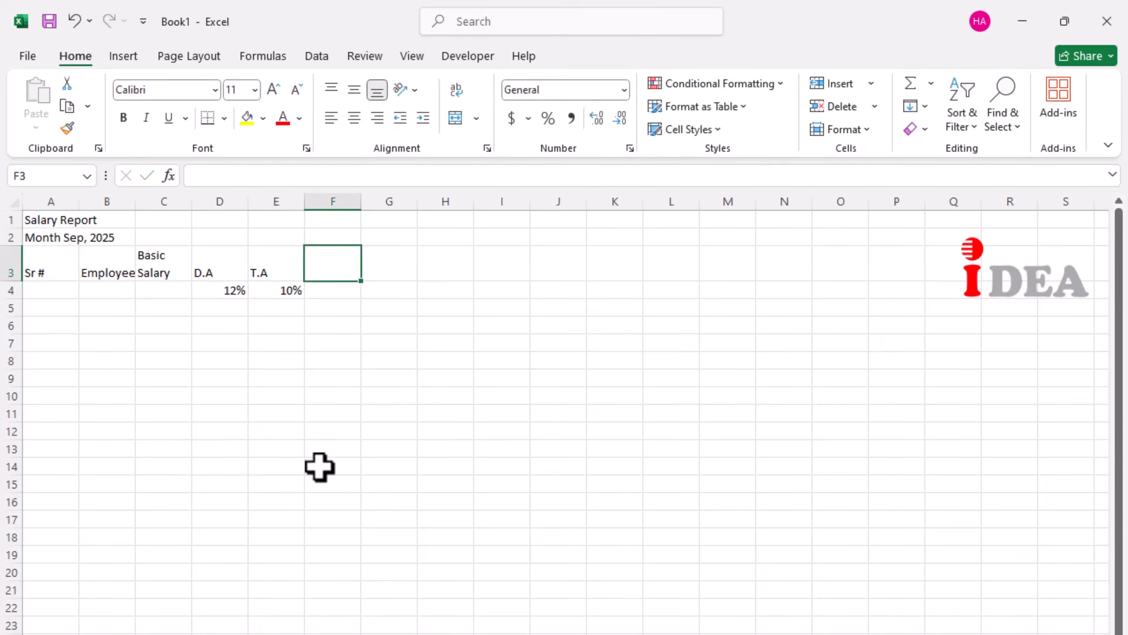
pyautogui.write('Gross')
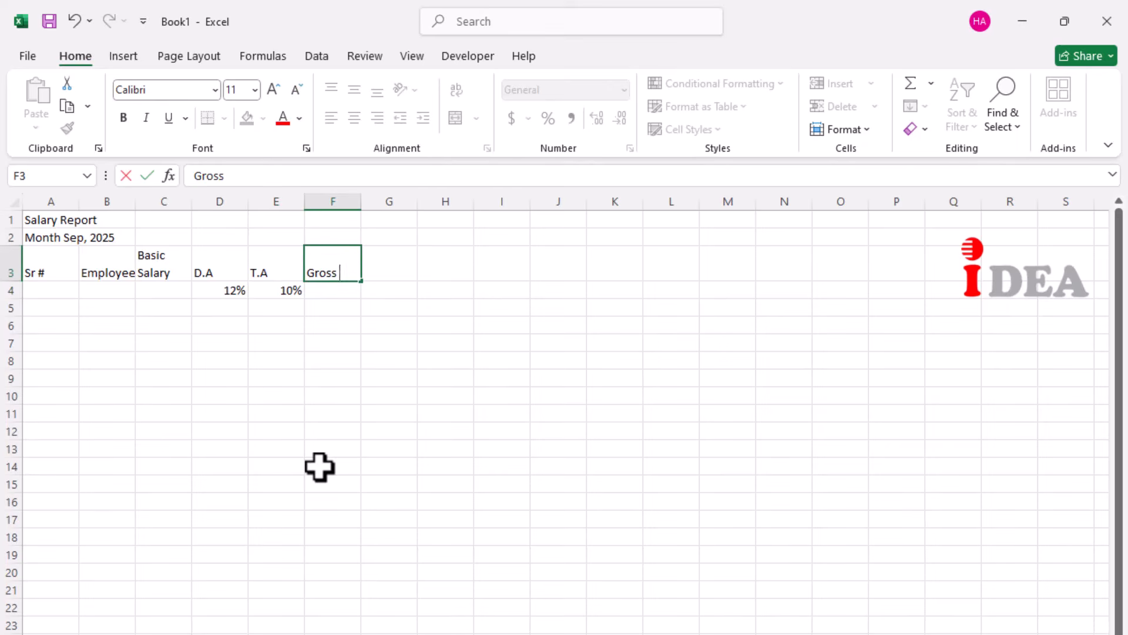
pyautogui.hotkey('alt', 'Return')
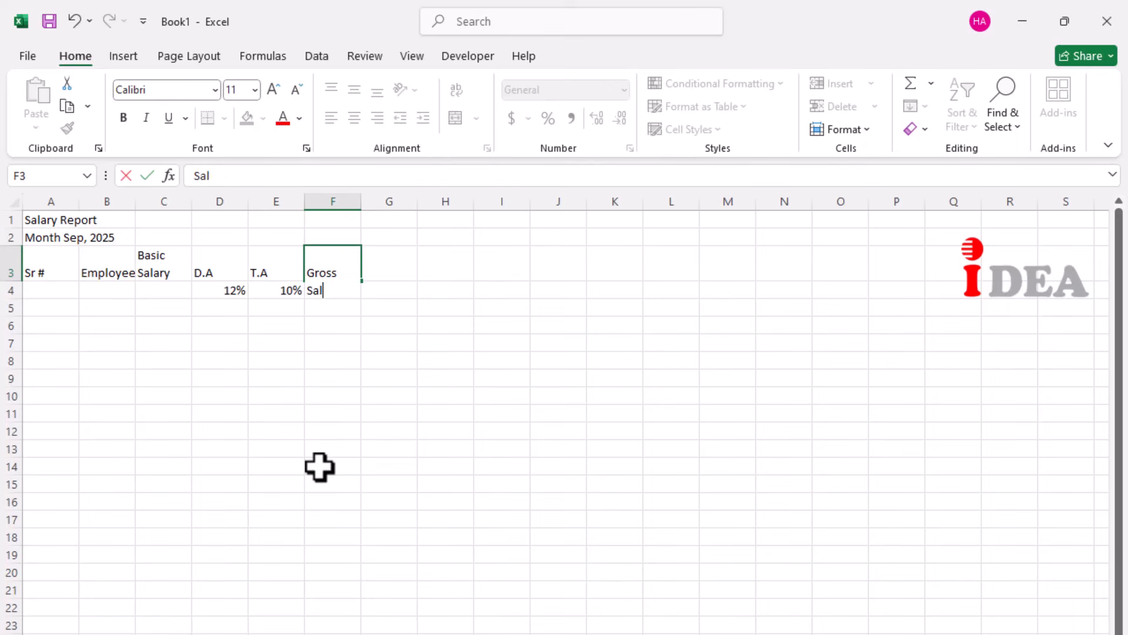
pyautogui.press('Tab')
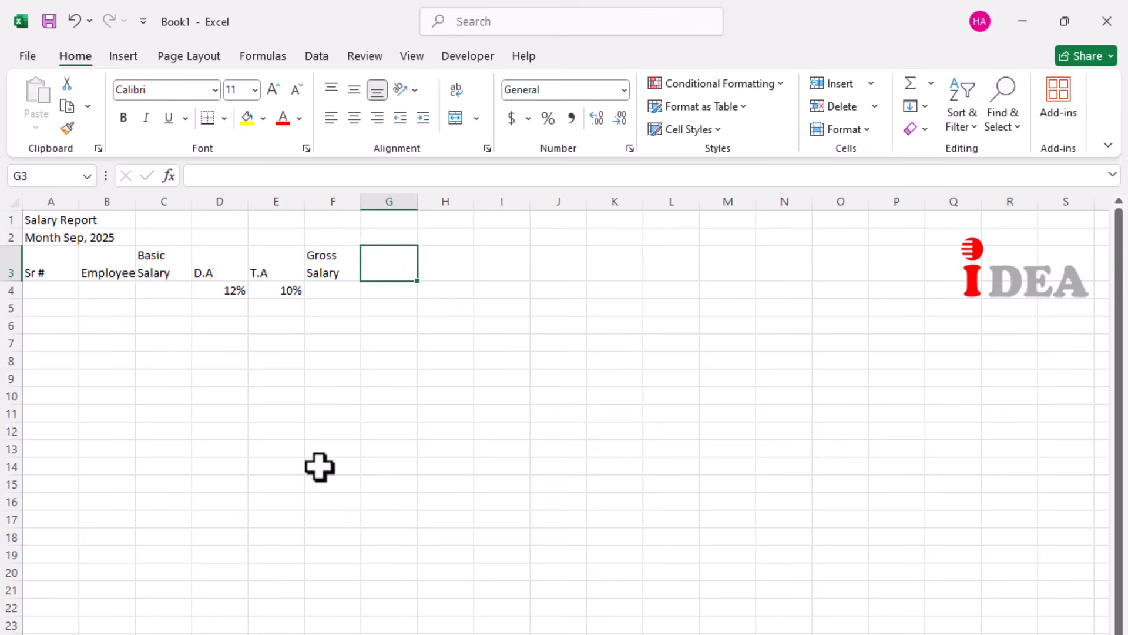
pyautogui.write('P.F')
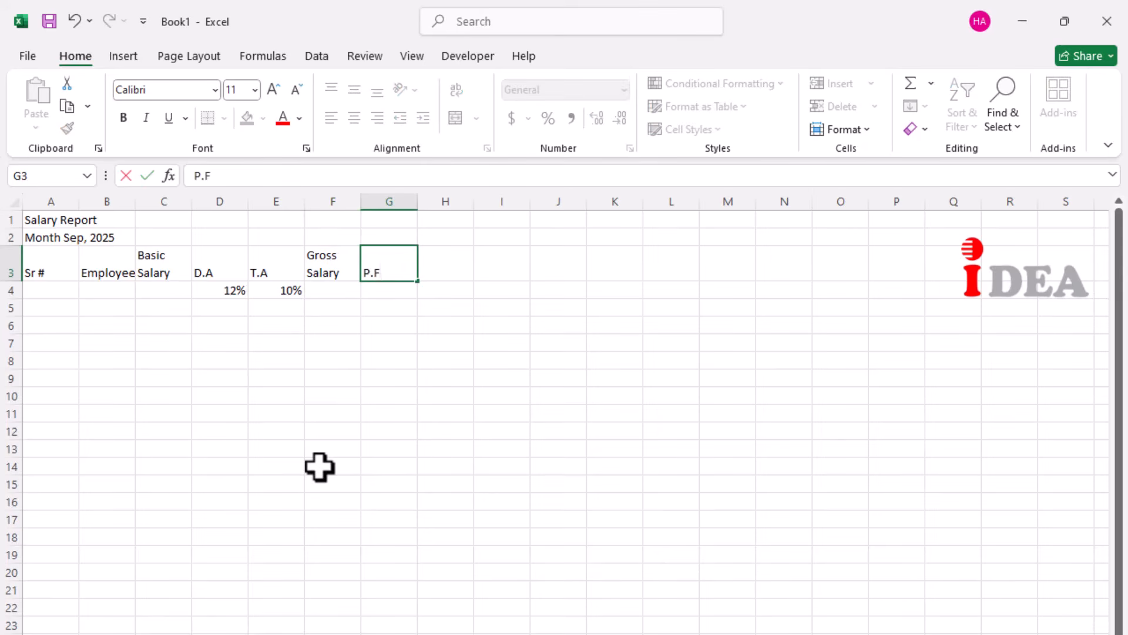
pyautogui.press('Tab')
pyautogui.write('Net')
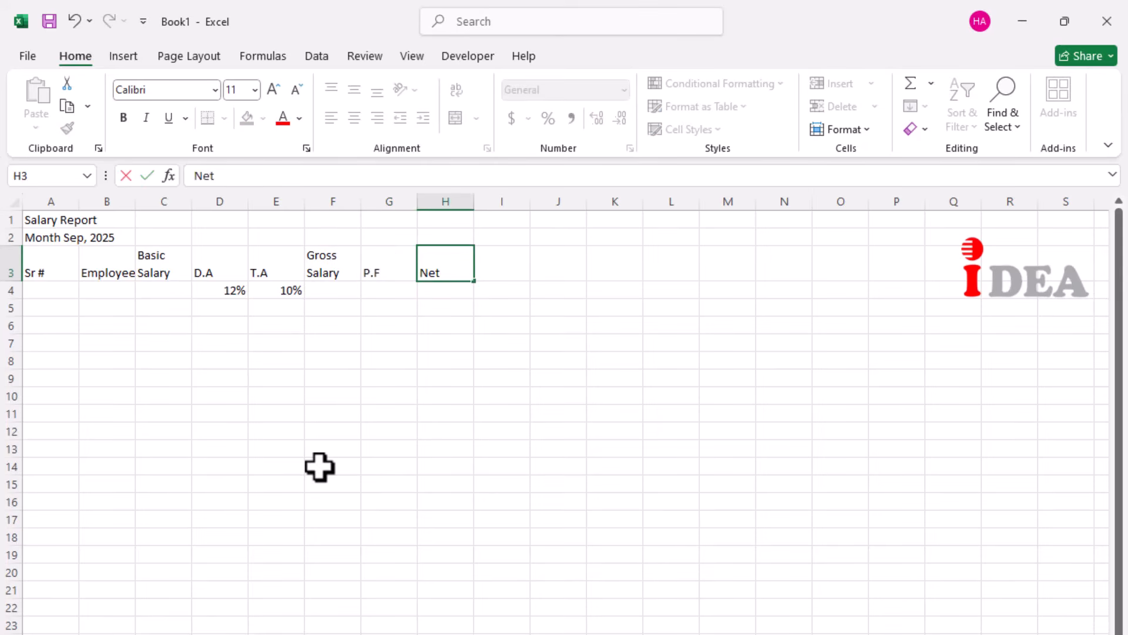
pyautogui.hotkey('alt', 'Return')
pyautogui.press('Return')
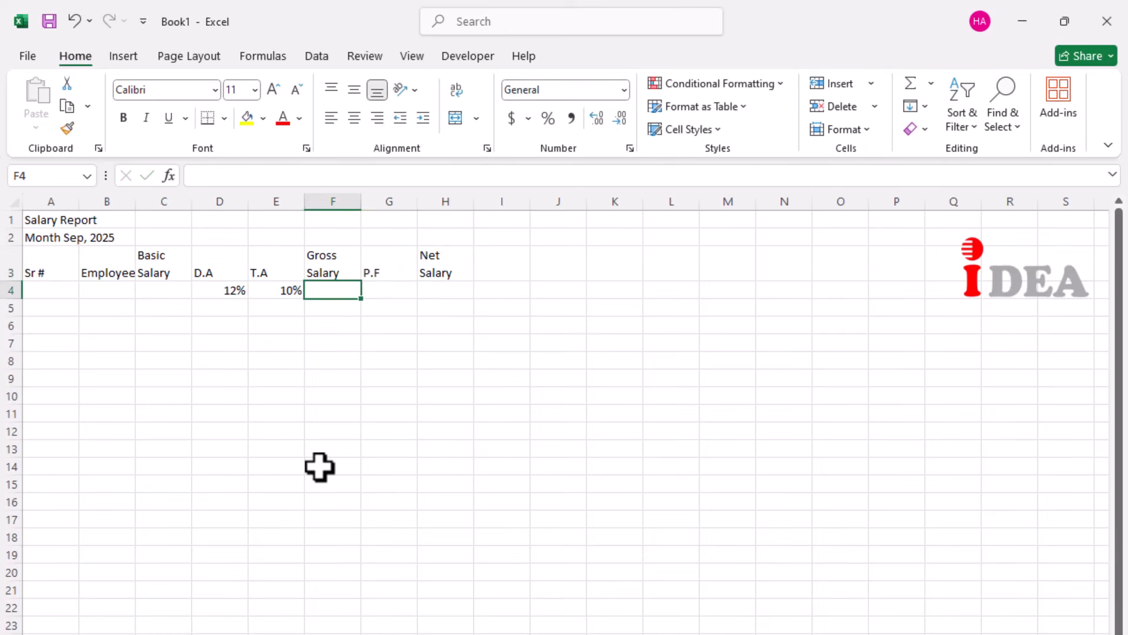
# Step: Merge and center the report title across A1:H1 and the month line across A2:H2
pyautogui.moveTo(43, 220); pyautogui.dragTo(452, 222)
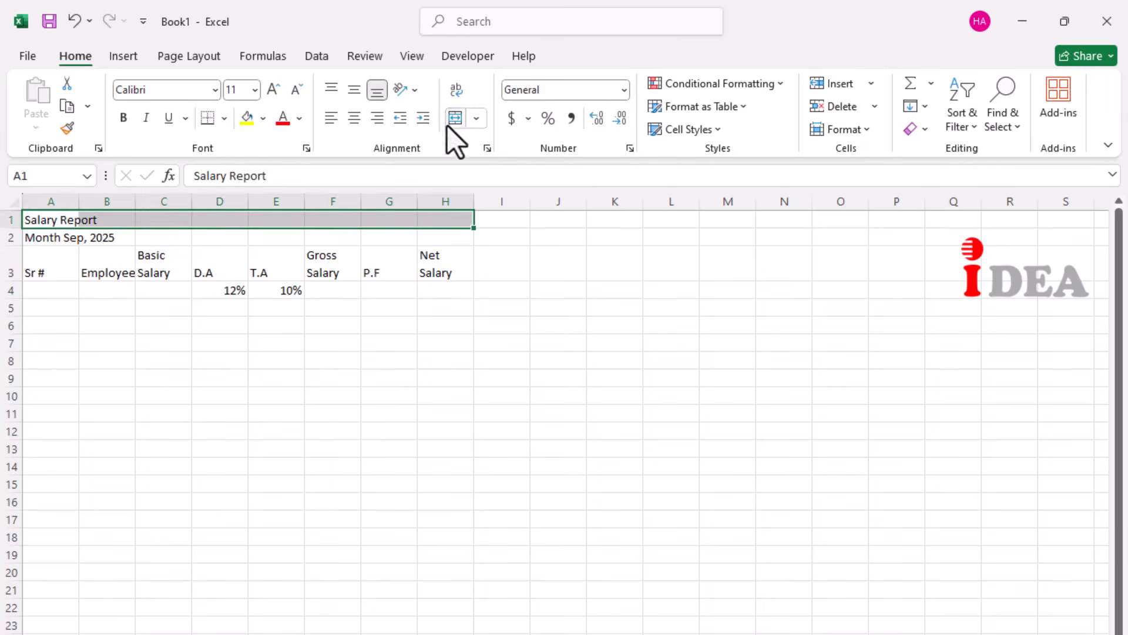
pyautogui.click(448, 125)
pyautogui.moveTo(35, 238); pyautogui.dragTo(447, 237)
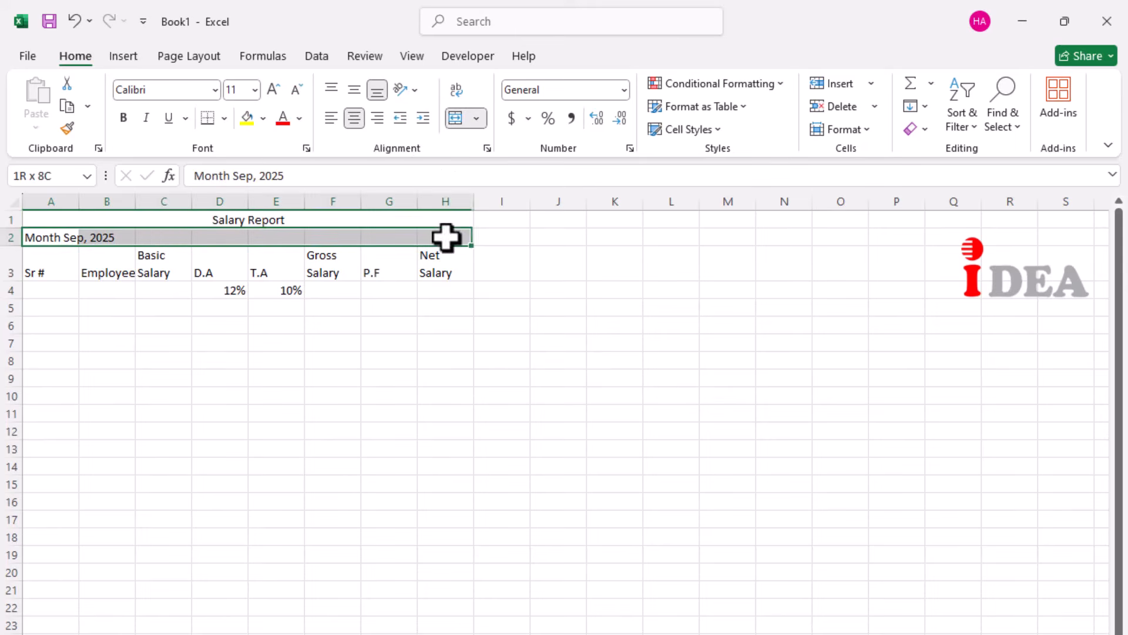
pyautogui.click(454, 118)
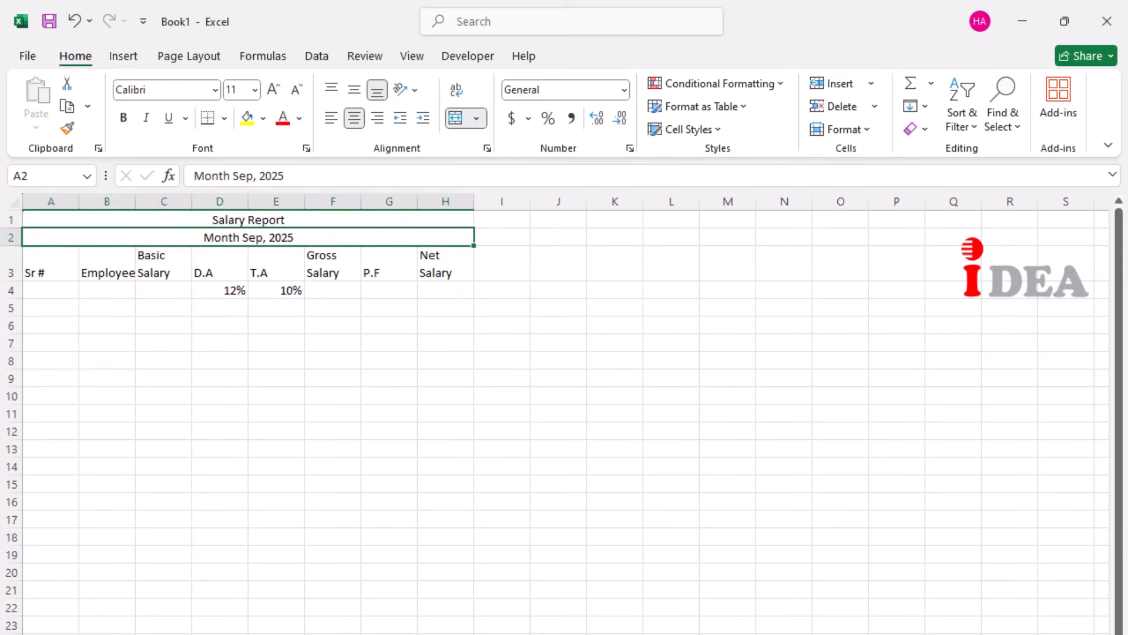
# Step: Merge and center rows 3 and 4 separately for the Sr #, Employee, Basic Salary, Net Salary and Gross Salary headings
pyautogui.moveTo(55, 270); pyautogui.dragTo(51, 291)
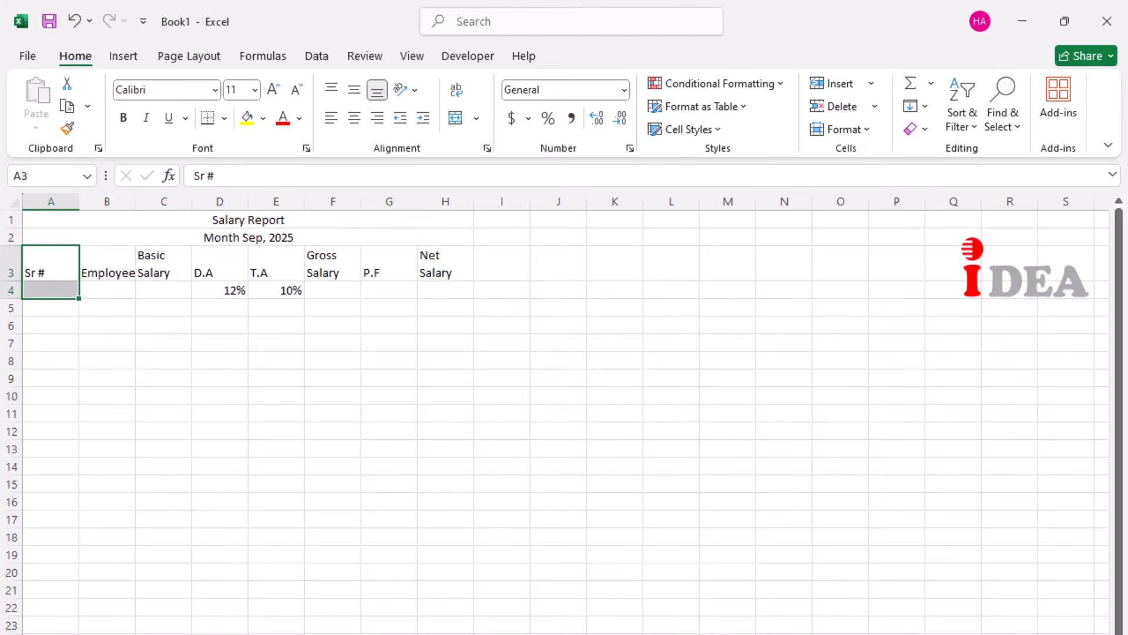
pyautogui.click(450, 119)
pyautogui.moveTo(118, 262); pyautogui.dragTo(112, 290)
pyautogui.click(457, 121)
pyautogui.moveTo(163, 261); pyautogui.dragTo(163, 290)
pyautogui.click(457, 121)
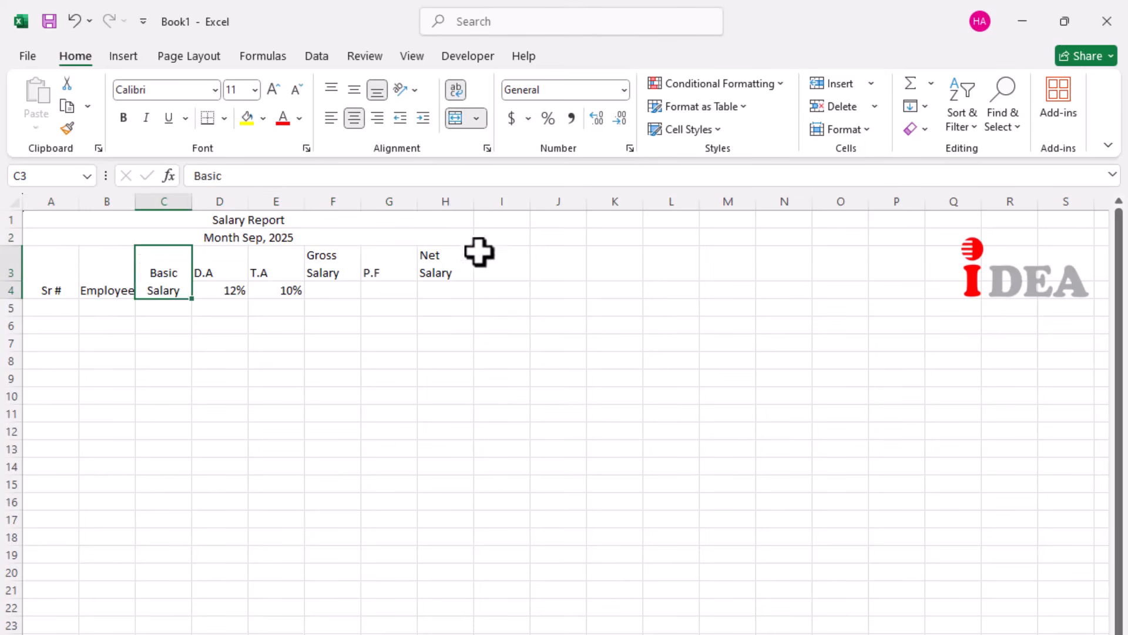
pyautogui.moveTo(445, 258); pyautogui.dragTo(445, 290)
pyautogui.click(456, 117)
pyautogui.moveTo(332, 259); pyautogui.dragTo(335, 291)
pyautogui.click(456, 117)
# Step: Enter the P.F rate of 8% in G4
pyautogui.click(389, 290)
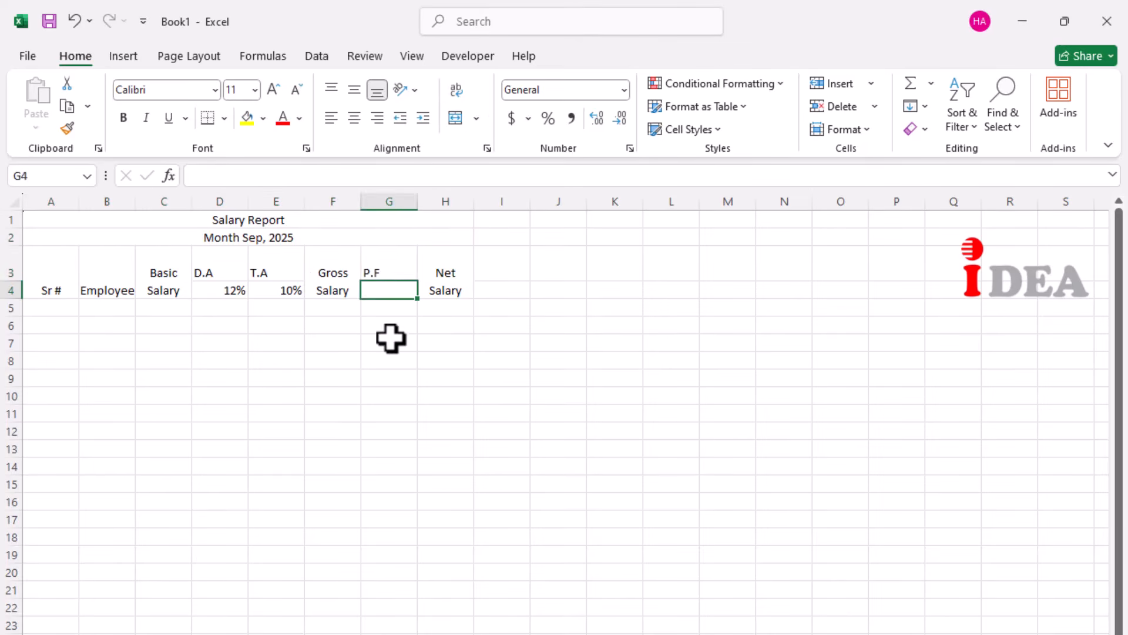
pyautogui.write('8')
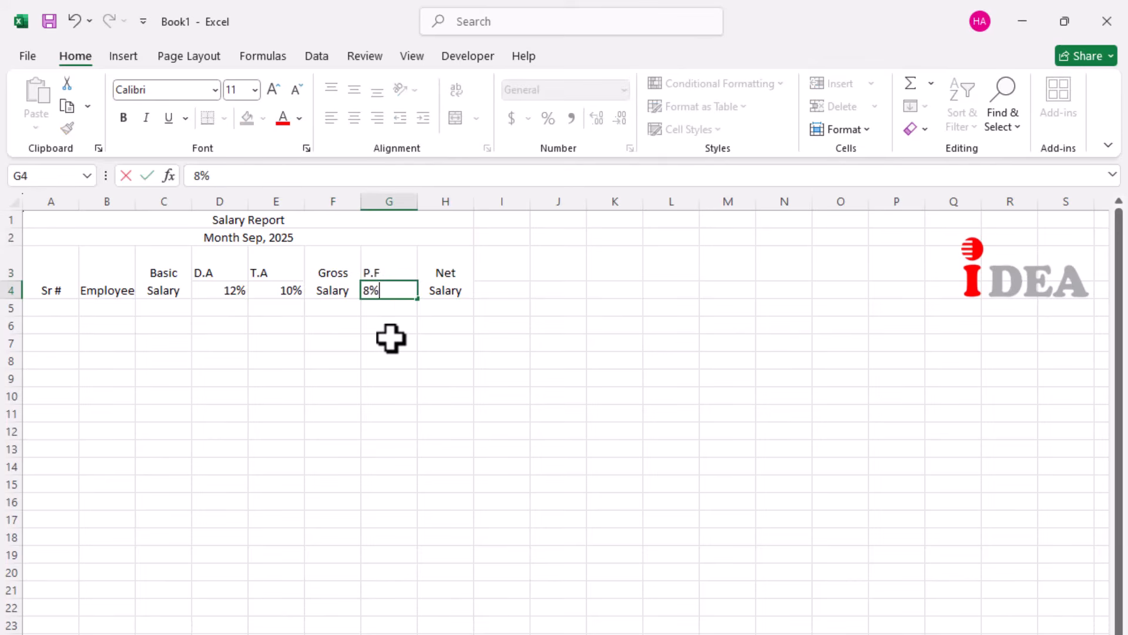
pyautogui.press('Return')
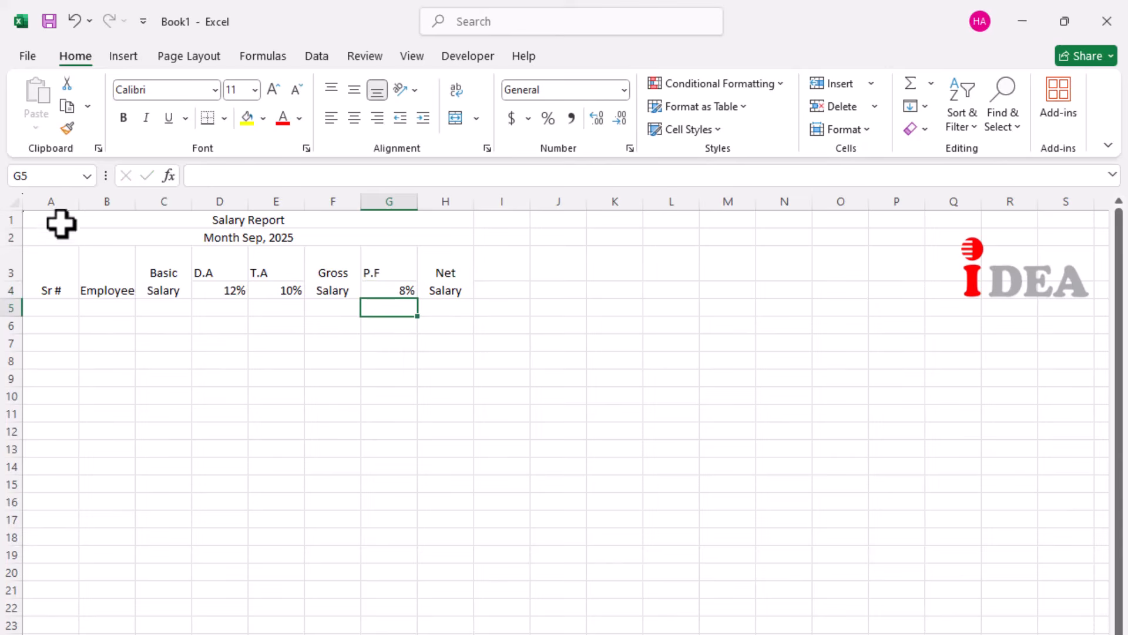
# Step: Make the title and heading cells A1:H4 bold 12-point, centered horizontally and vertically, and widen column B to fit the Employee heading
pyautogui.moveTo(61, 223); pyautogui.dragTo(63, 288)
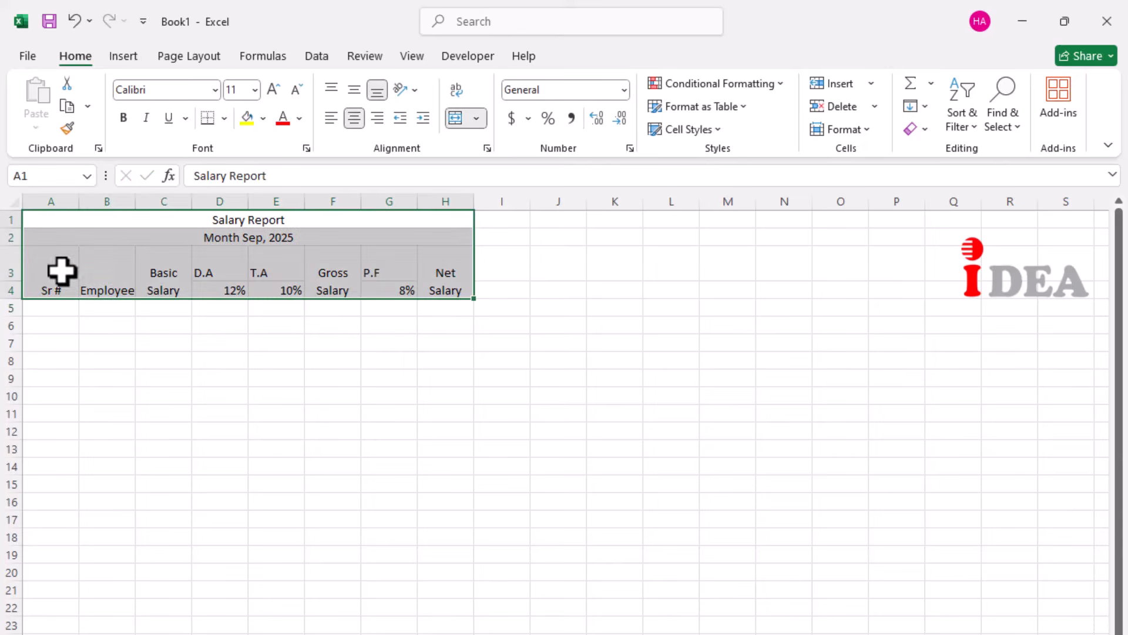
pyautogui.click(273, 90)
pyautogui.click(124, 118)
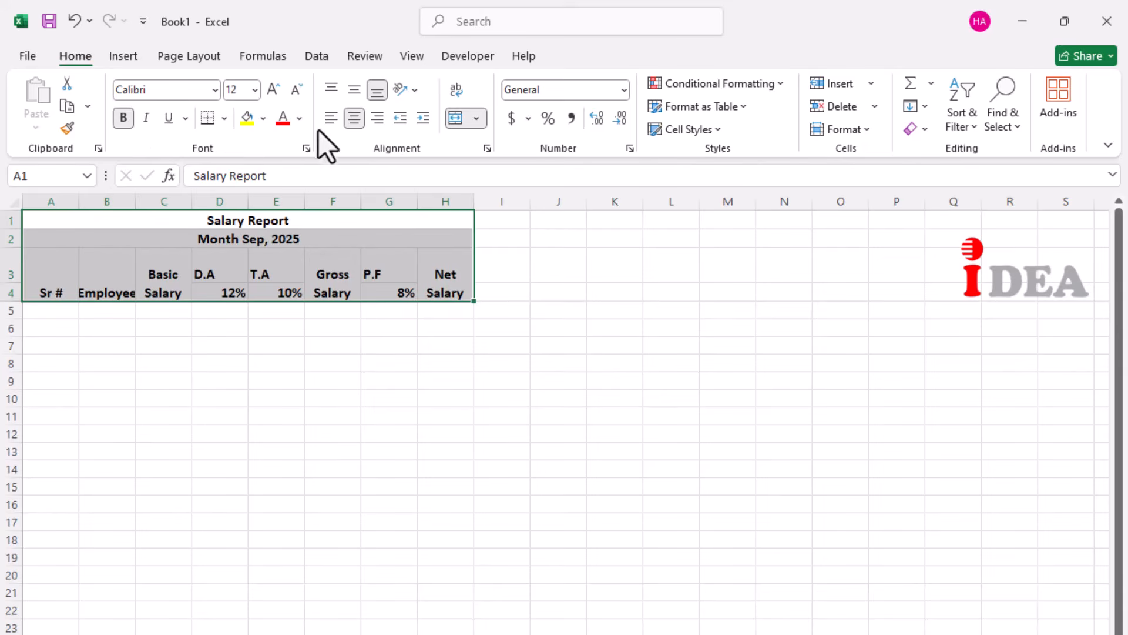
pyautogui.click(348, 116)
pyautogui.click(351, 119)
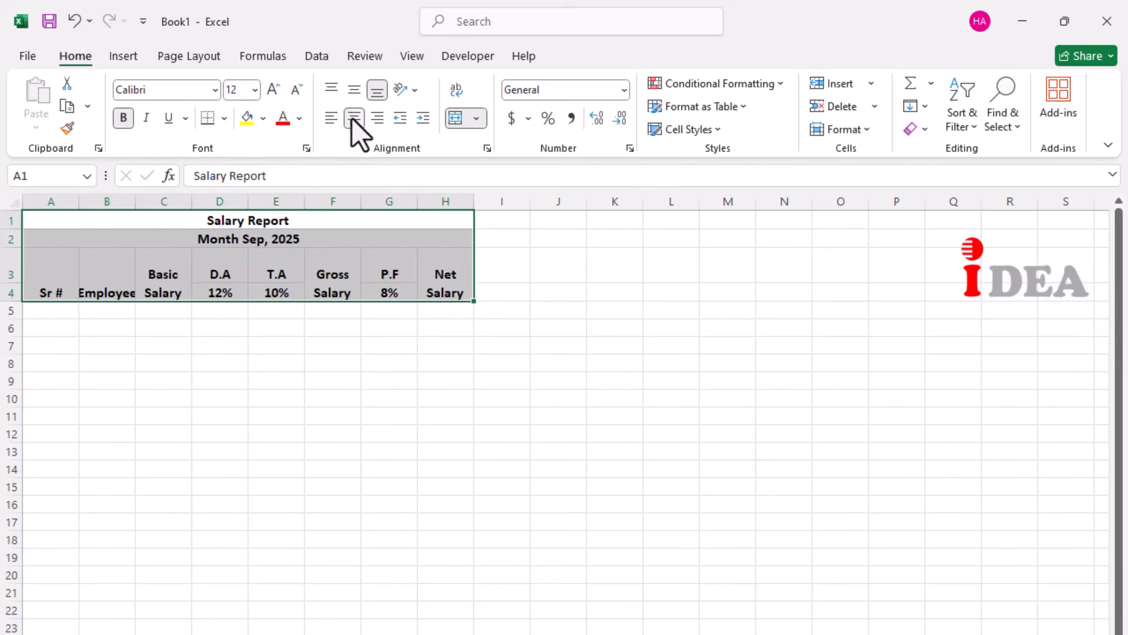
pyautogui.click(356, 93)
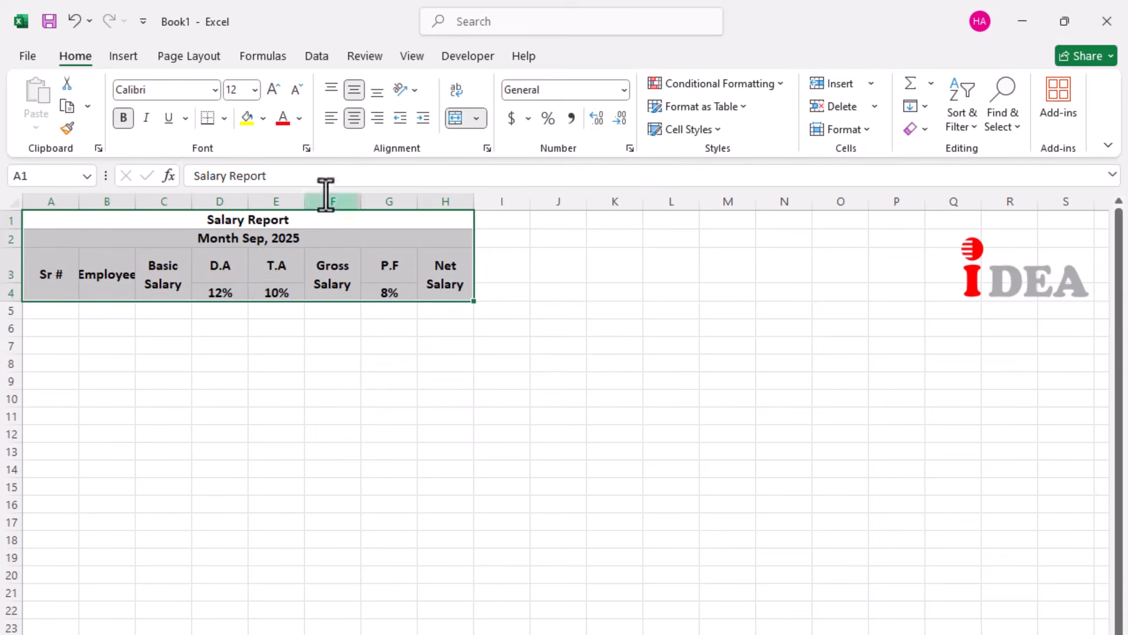
pyautogui.click(157, 363)
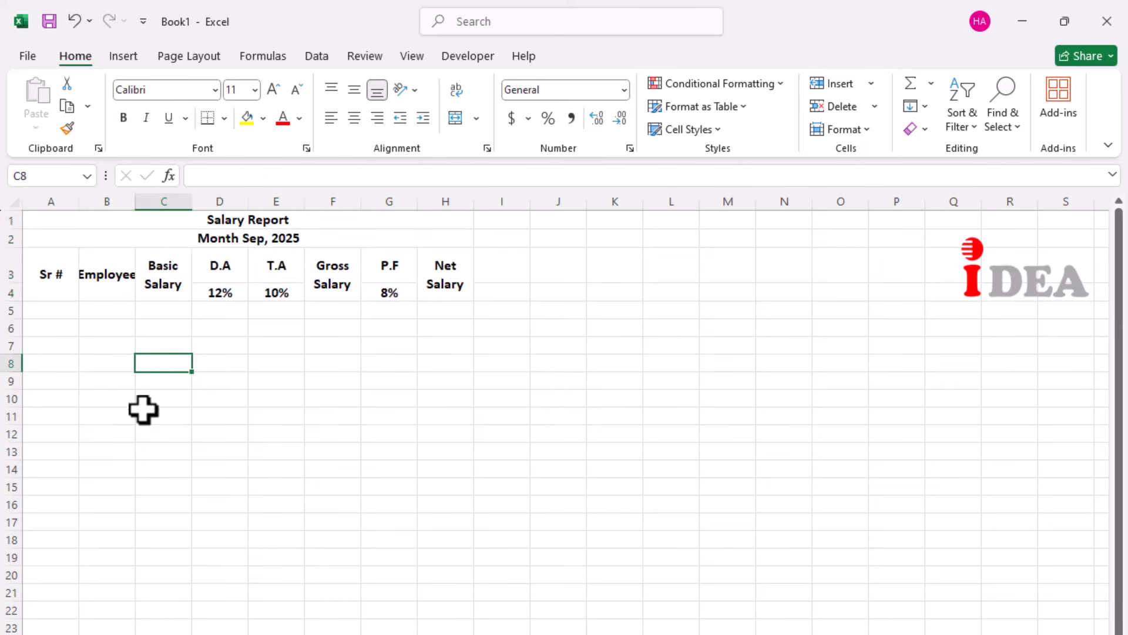
pyautogui.moveTo(135, 201); pyautogui.dragTo(172, 200)
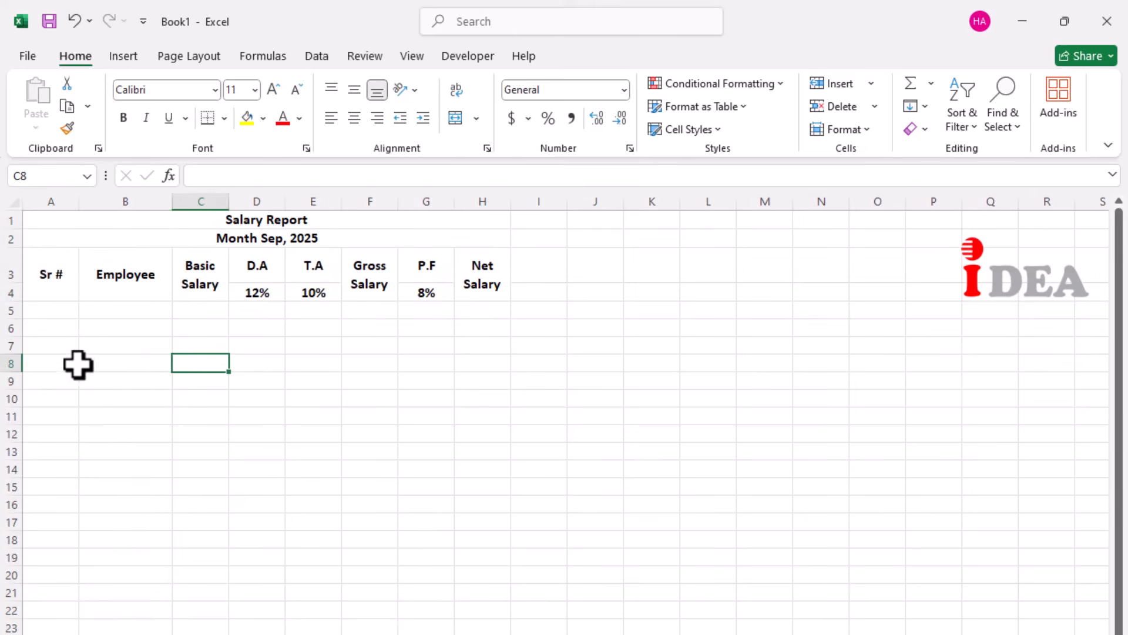
# Step: Fill the serial numbers 1 to 10 down A5:A14 and increase the height of rows 5 to 14
pyautogui.click(62, 311)
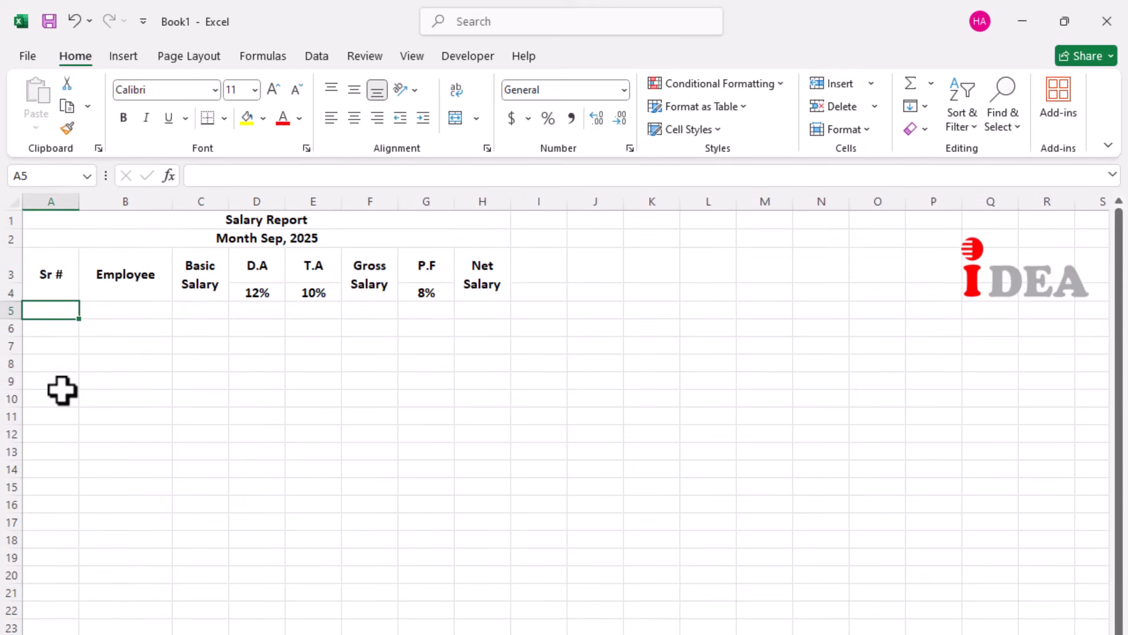
pyautogui.write('1')
pyautogui.press('Return')
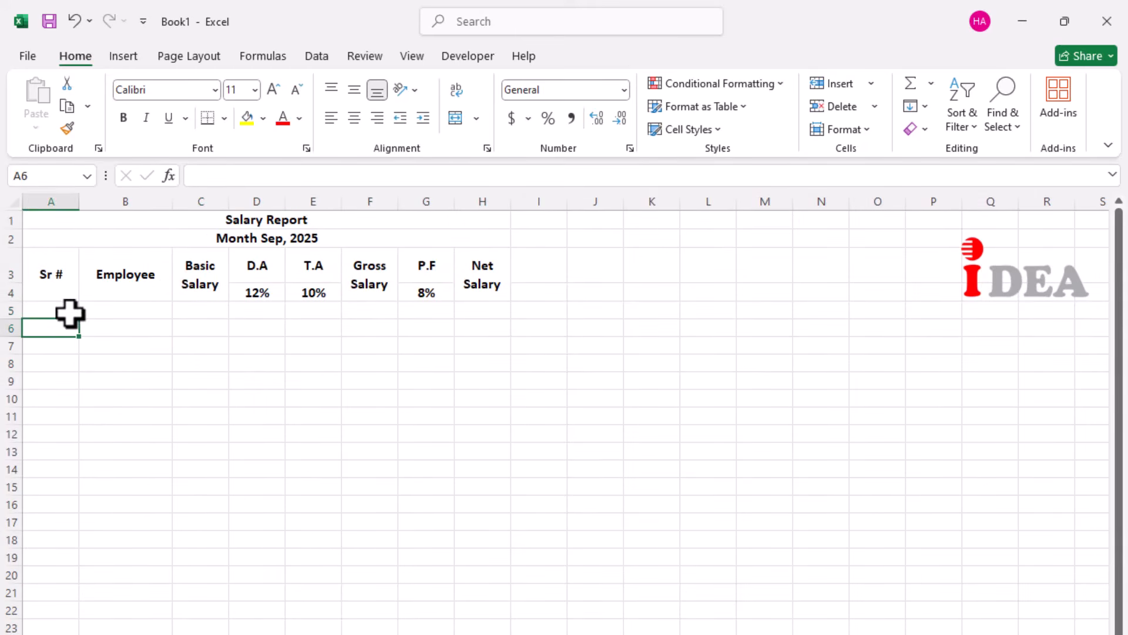
pyautogui.click(70, 313)
pyautogui.moveTo(80, 319); pyautogui.dragTo(81, 473)
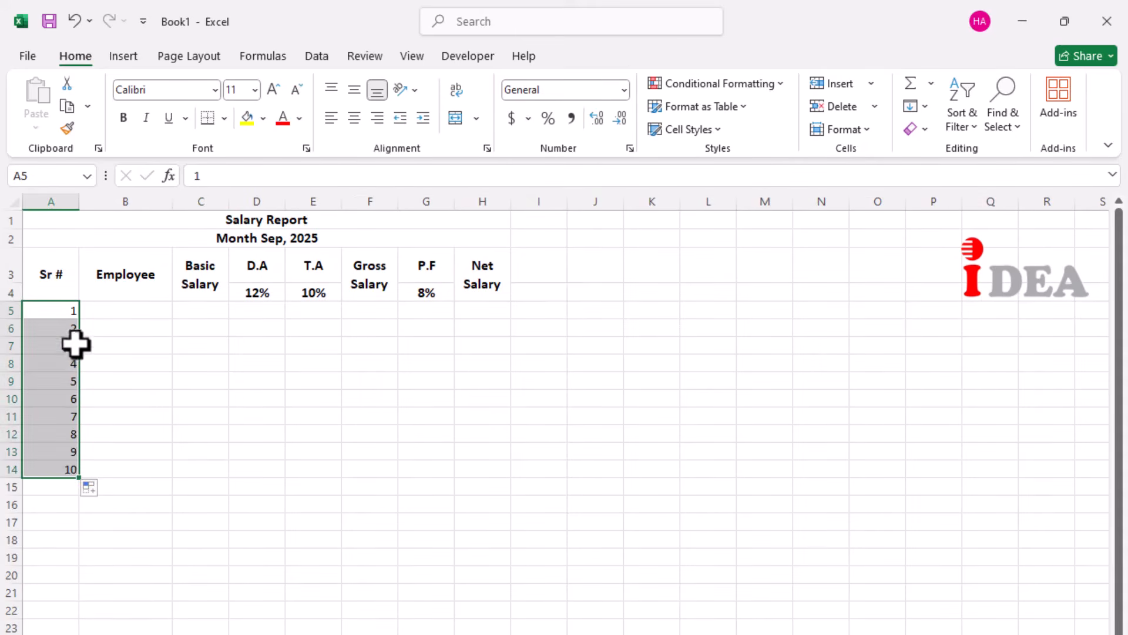
pyautogui.moveTo(13, 310); pyautogui.dragTo(10, 491)
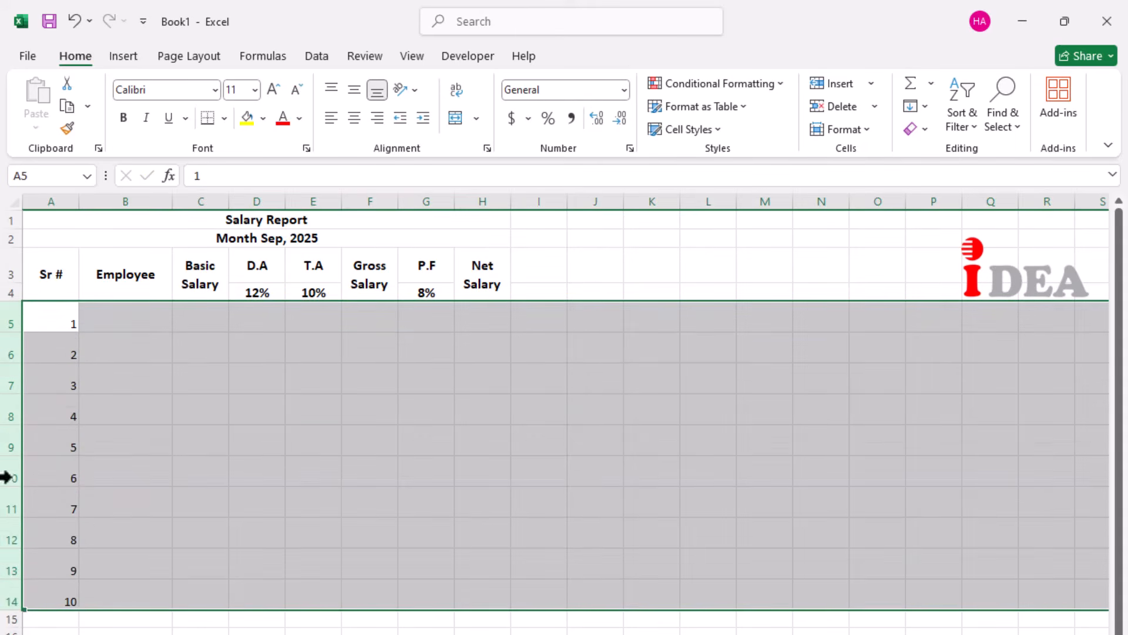
# Step: Enter the ten employees' first names in B5:B14 of the Employee column
pyautogui.click(138, 323)
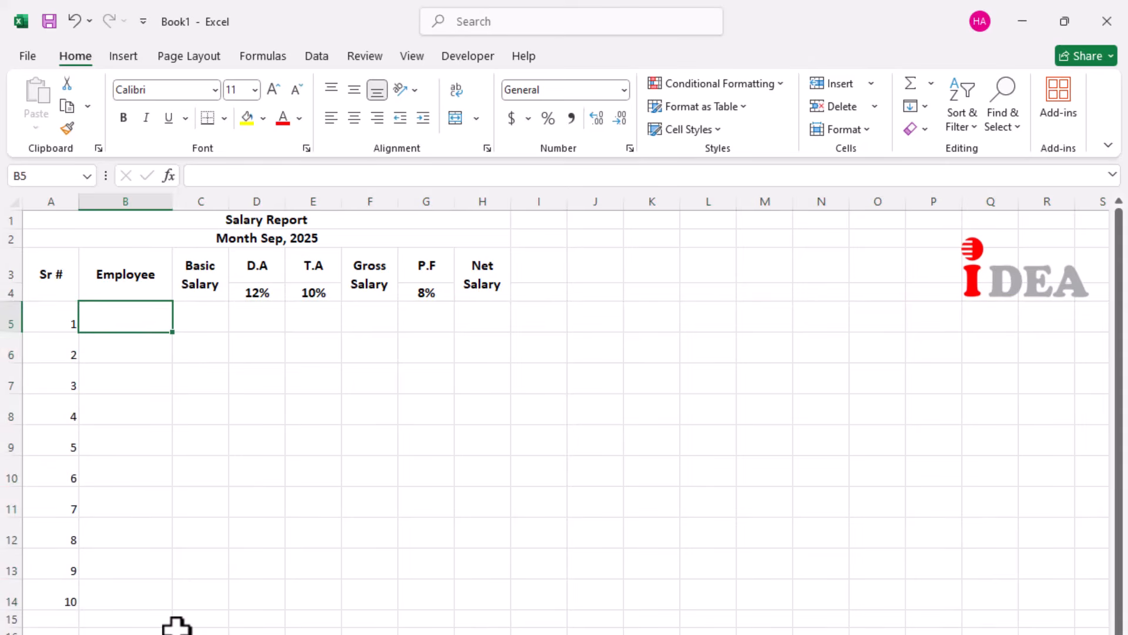
pyautogui.write('Zahid')
pyautogui.press('Return')
pyautogui.write('Shahjehan')
pyautogui.press('Return')
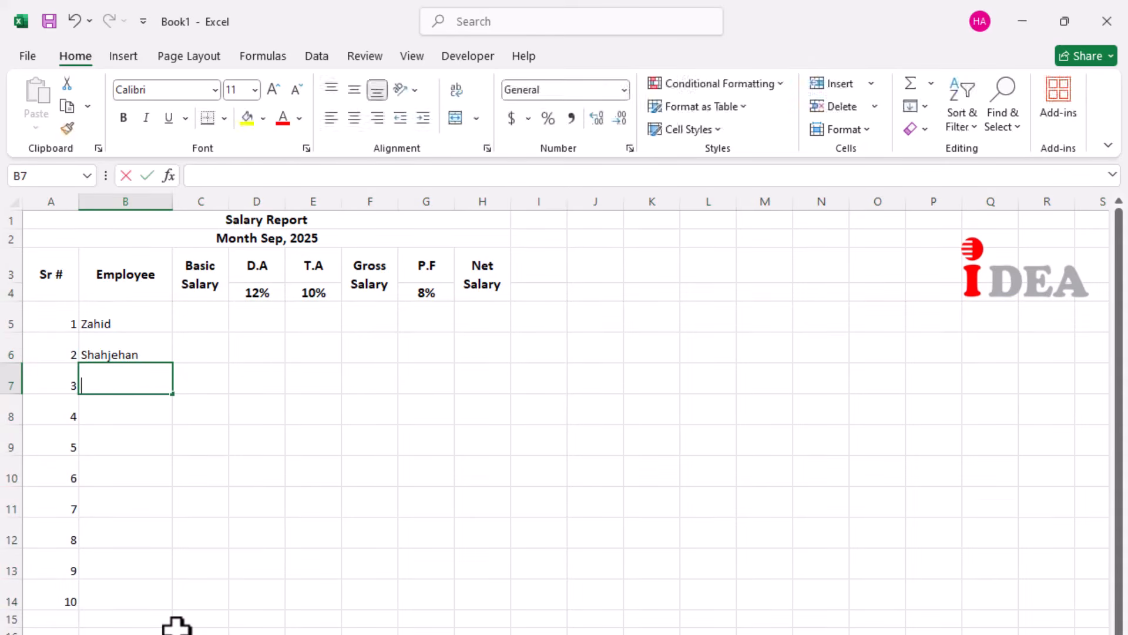
pyautogui.write('Shehzad')
pyautogui.press('Return')
pyautogui.write('Adnan')
pyautogui.press('Return')
pyautogui.write('Numan')
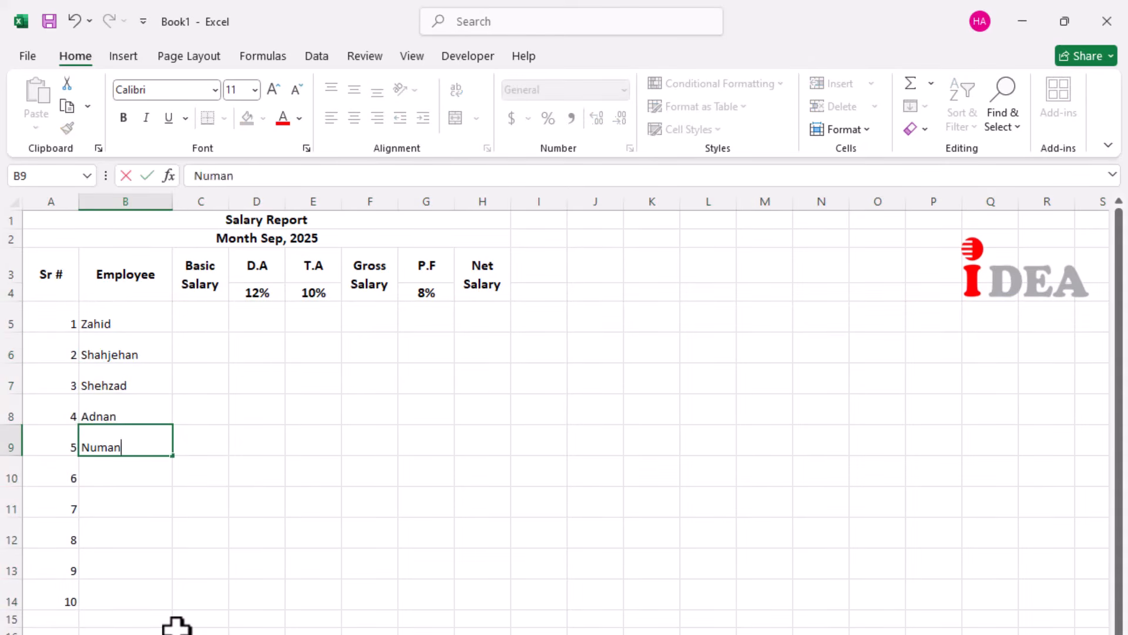
pyautogui.press('Return')
pyautogui.write('Arsal')
pyautogui.press('Return')
pyautogui.write('Musa')
pyautogui.press('Return')
pyautogui.write('Har')
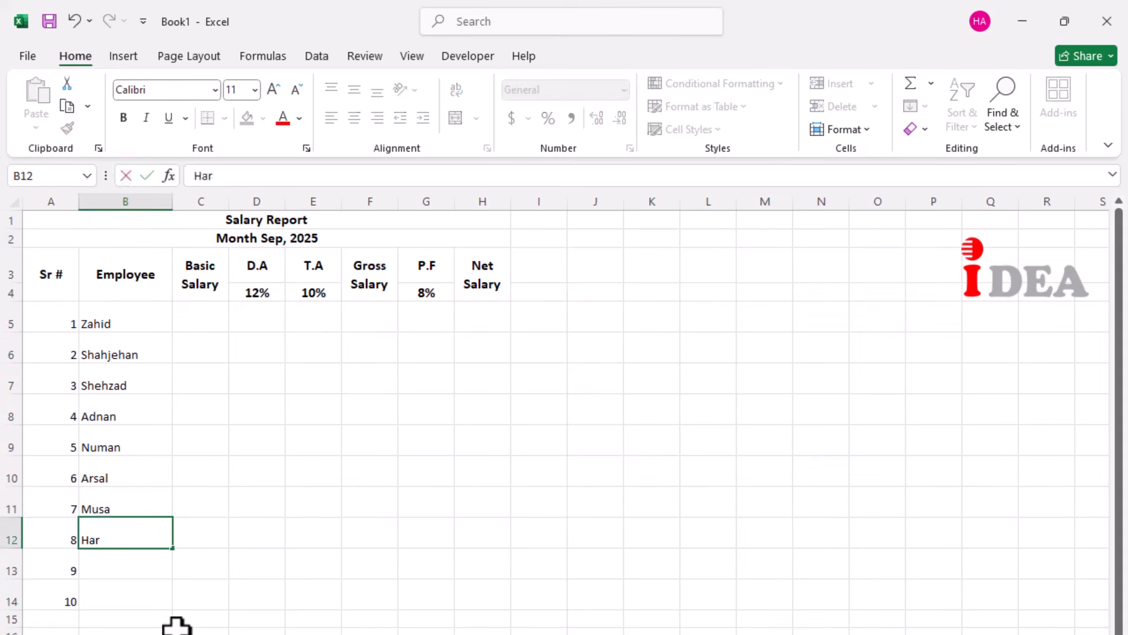
pyautogui.write('is')
pyautogui.press('Return')
pyautogui.write('Ali')
pyautogui.press('Return')
pyautogui.write('Zain')
pyautogui.press('Tab')
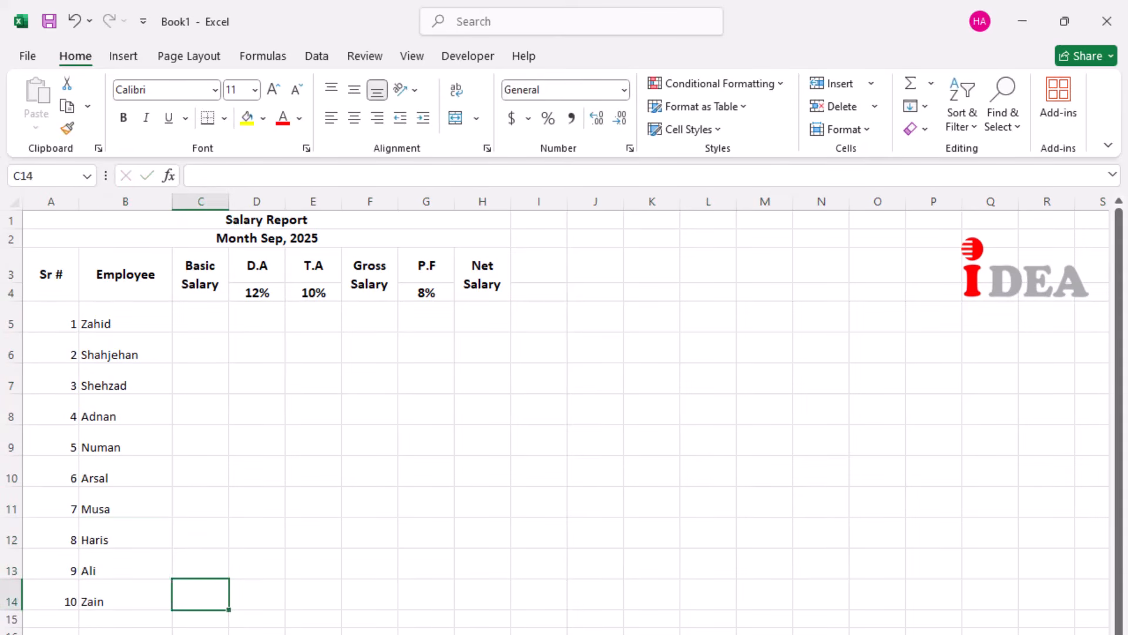
# Step: Enter the basic salaries 100000, 85000, 95000, 65000, 45500, 68000, 72000, 35500, 45500 and 25500 in C5:C14
pyautogui.click(201, 324)
pyautogui.write('100000')
pyautogui.press('Return')
pyautogui.write('85000')
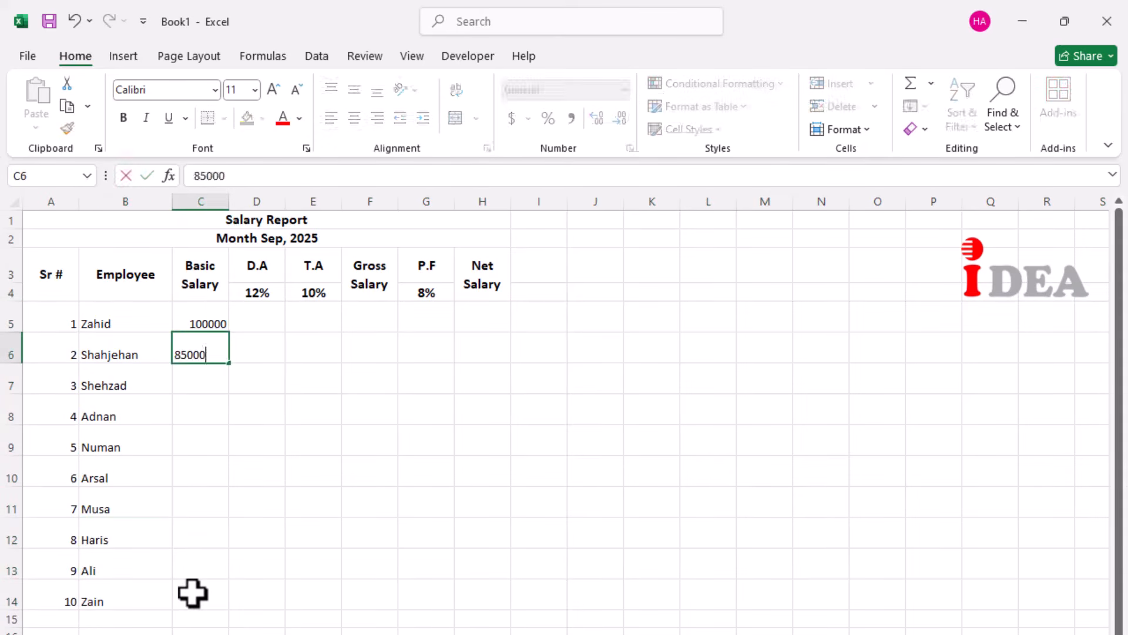
pyautogui.press('Return')
pyautogui.write('95000')
pyautogui.press('Return')
pyautogui.write('65000')
pyautogui.press('Return')
pyautogui.write('45500')
pyautogui.press('Return')
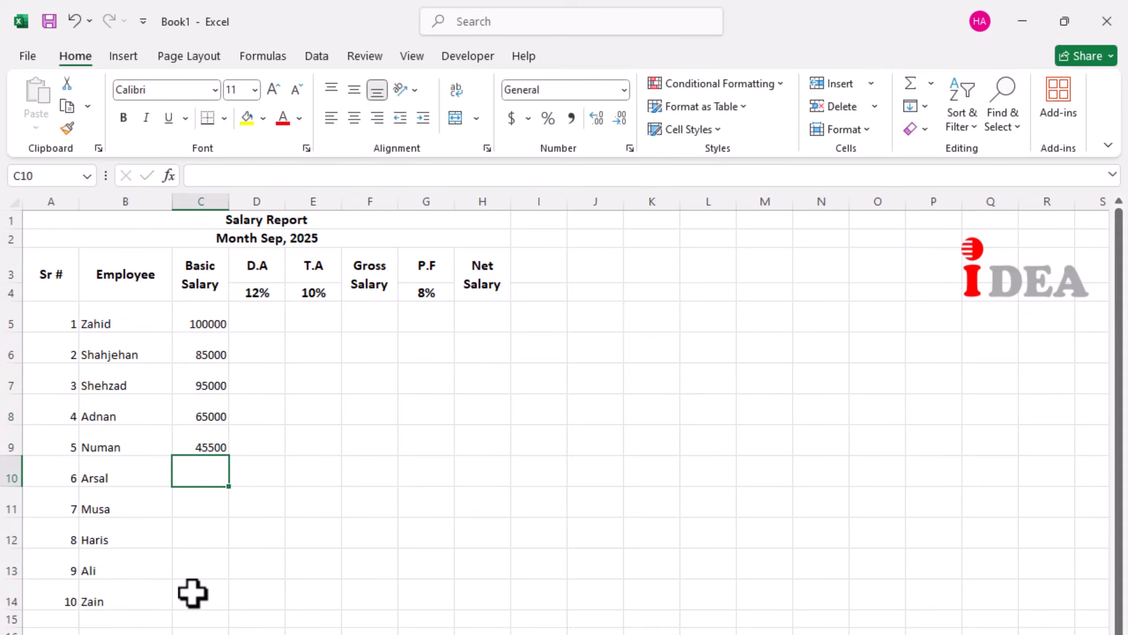
pyautogui.write('68000')
pyautogui.press('Return')
pyautogui.write('72000')
pyautogui.press('Return')
pyautogui.write('3550')
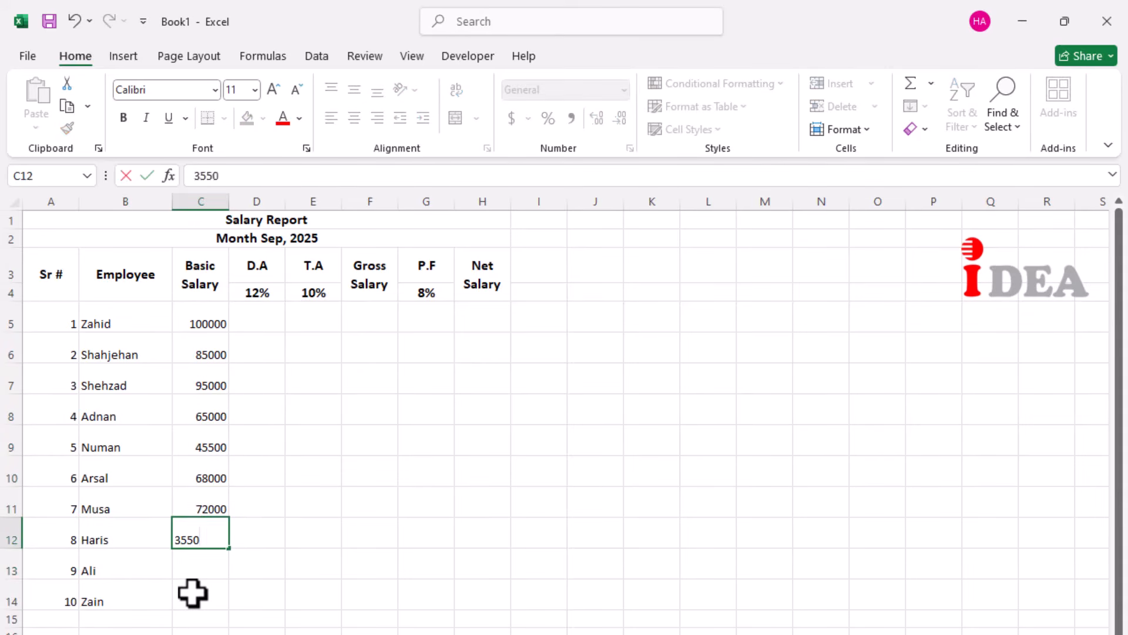
pyautogui.write('0')
pyautogui.press('Return')
pyautogui.write('45500')
pyautogui.press('Return')
pyautogui.write('25500')
pyautogui.click(256, 317)
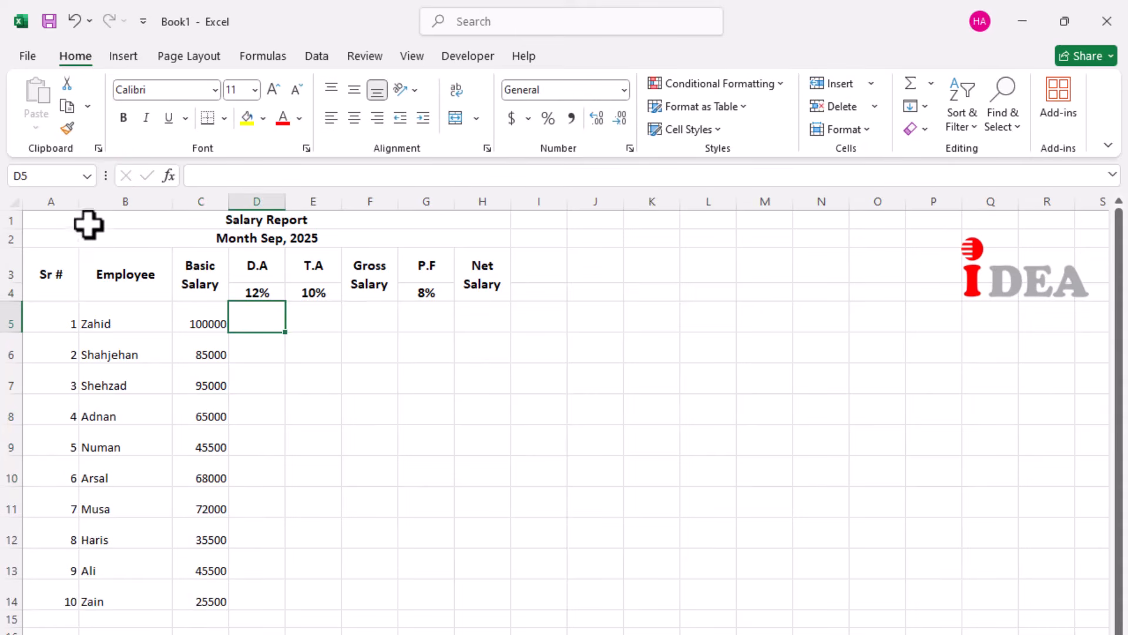
# Step: Apply All Borders to the whole salary table in A1:H14
pyautogui.moveTo(88, 224); pyautogui.dragTo(88, 602)
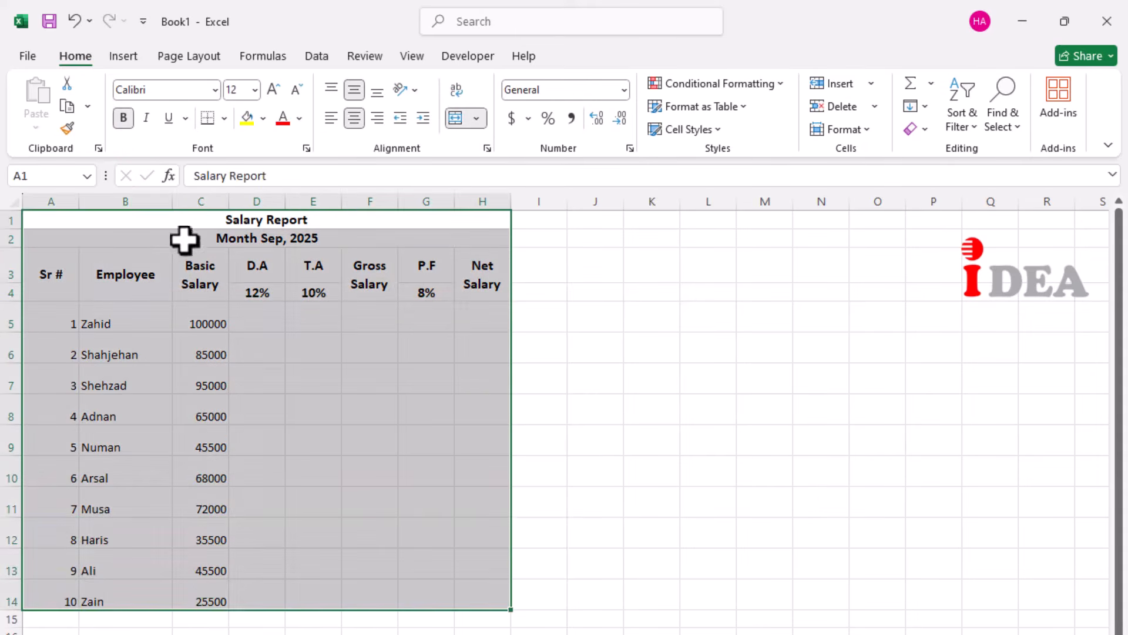
pyautogui.click(223, 118)
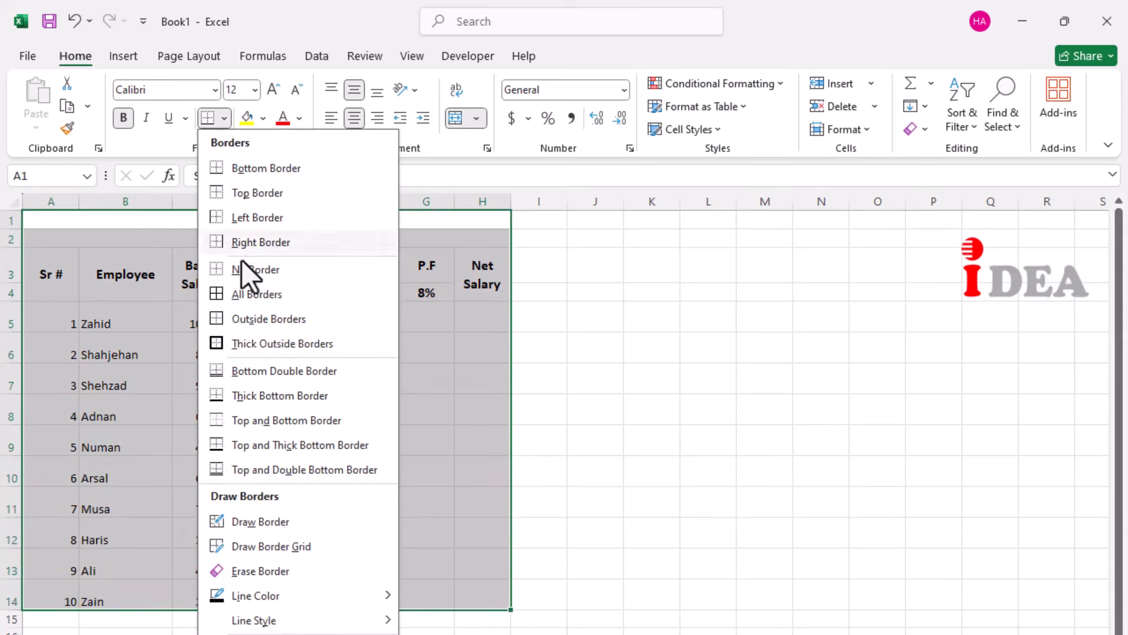
pyautogui.click(242, 292)
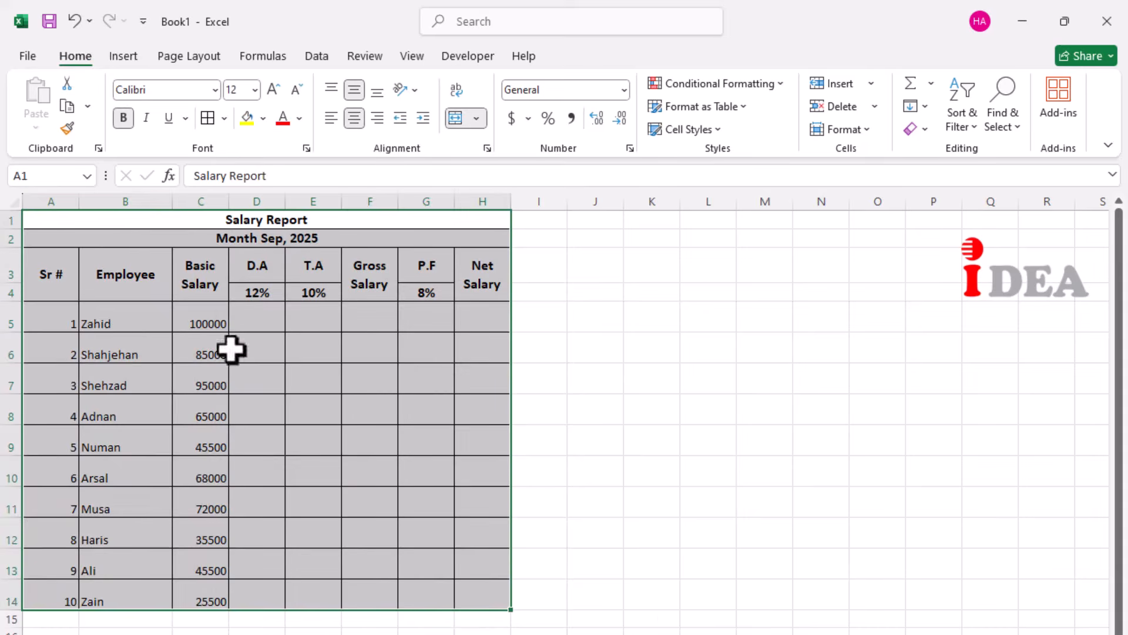
# Step: Enlarge the report title and the month line in rows 1 and 2 to 16 points
pyautogui.click(148, 217)
pyautogui.moveTo(149, 217); pyautogui.dragTo(146, 235)
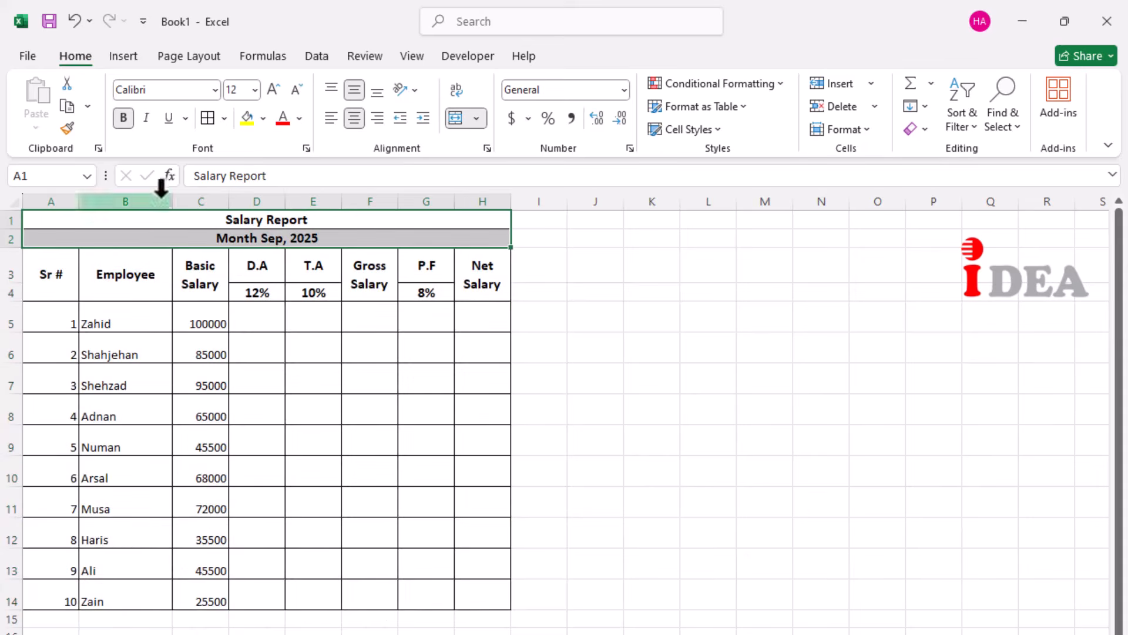
pyautogui.click(270, 87)
pyautogui.click(270, 87)
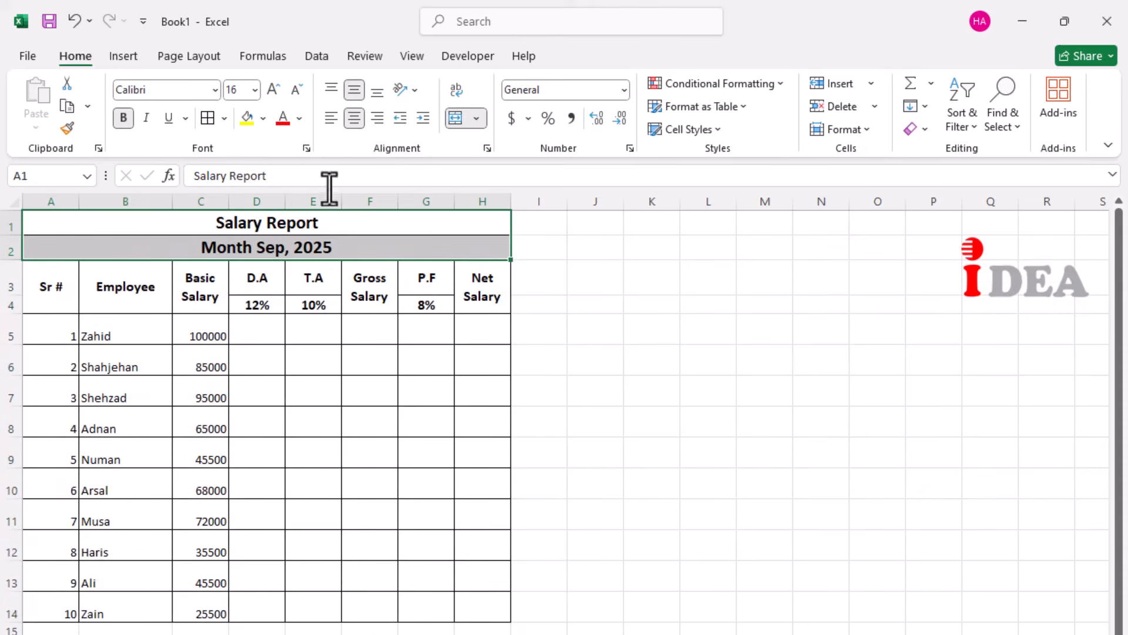
# Step: Give the Salary Report title in row 1 a red font and a light gold fill
pyautogui.click(351, 225)
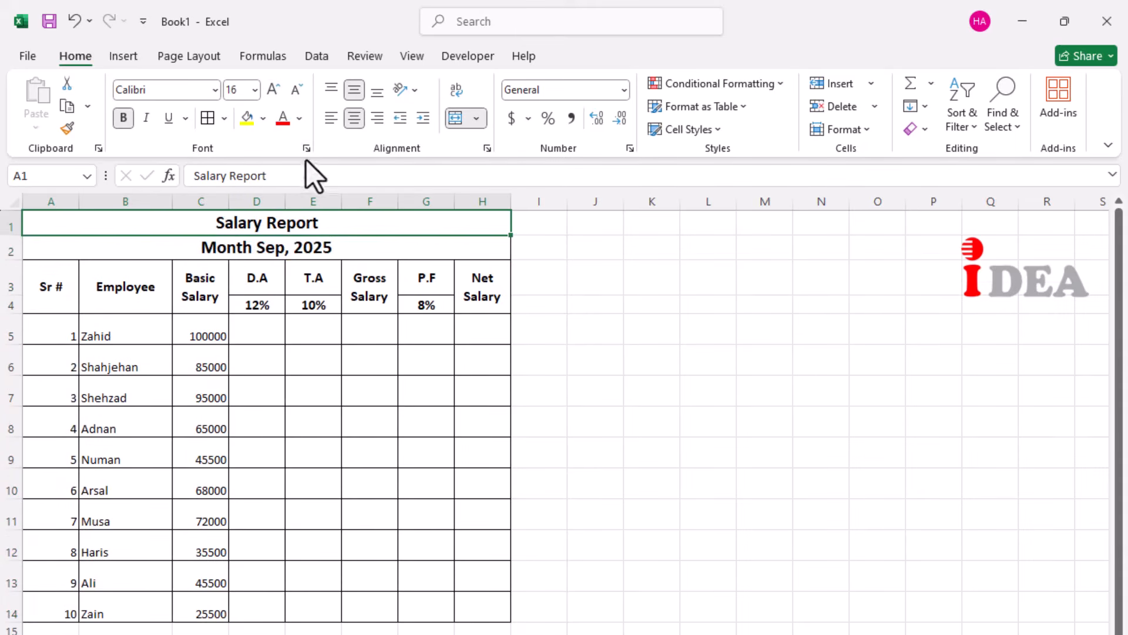
pyautogui.click(287, 125)
pyautogui.click(262, 120)
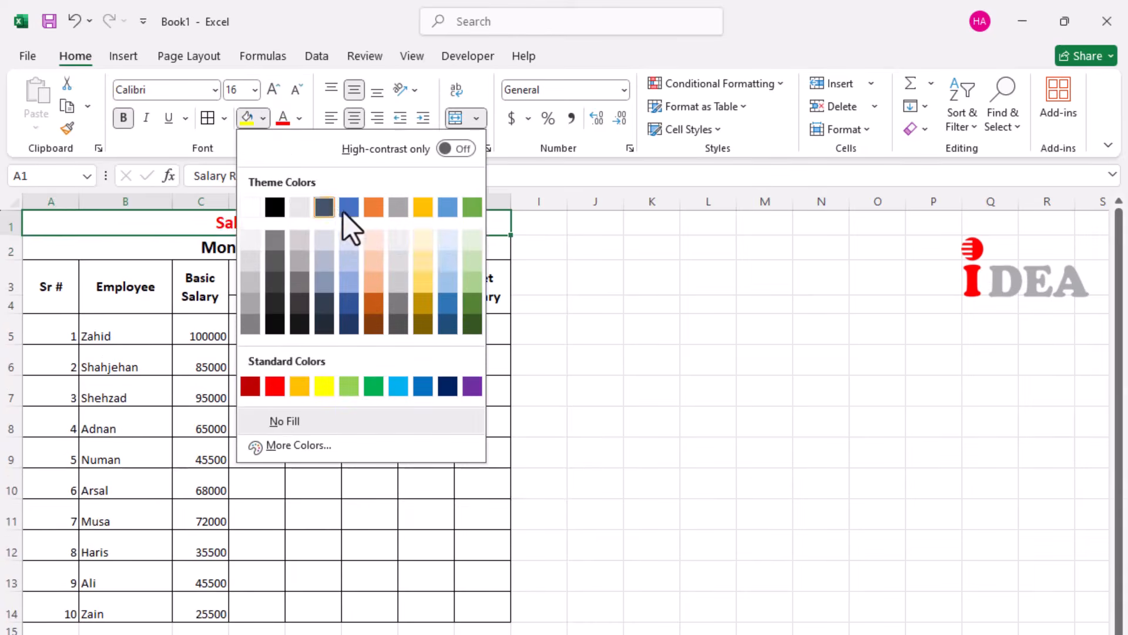
pyautogui.click(424, 257)
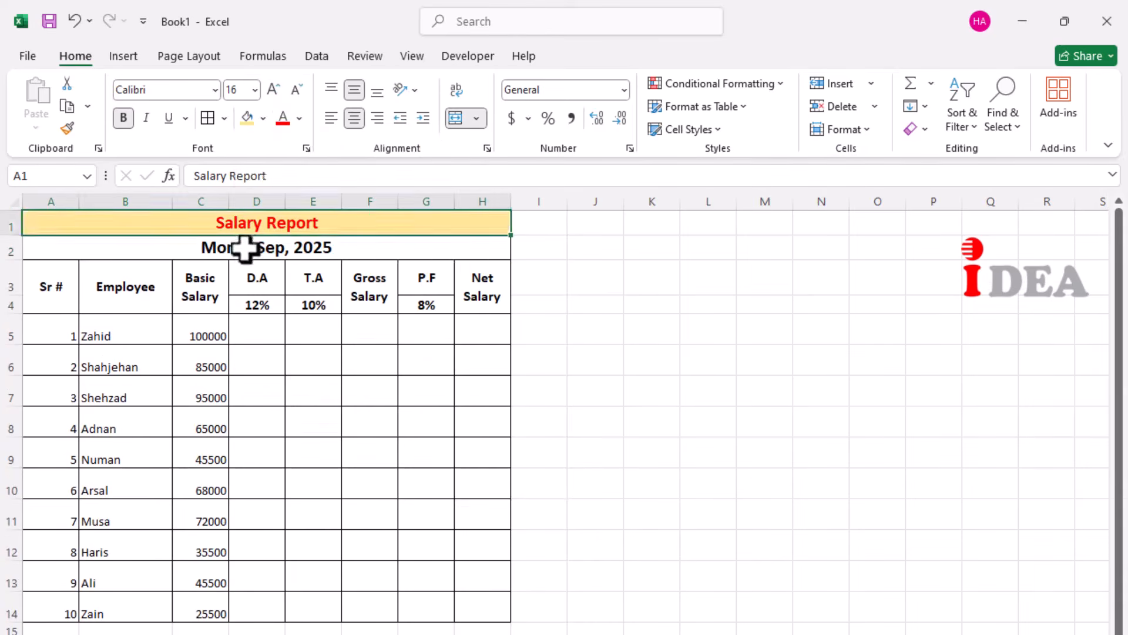
# Step: Give the month line in row 2 a dark green font and a light green fill
pyautogui.click(242, 247)
pyautogui.click(299, 118)
pyautogui.click(509, 318)
pyautogui.click(262, 118)
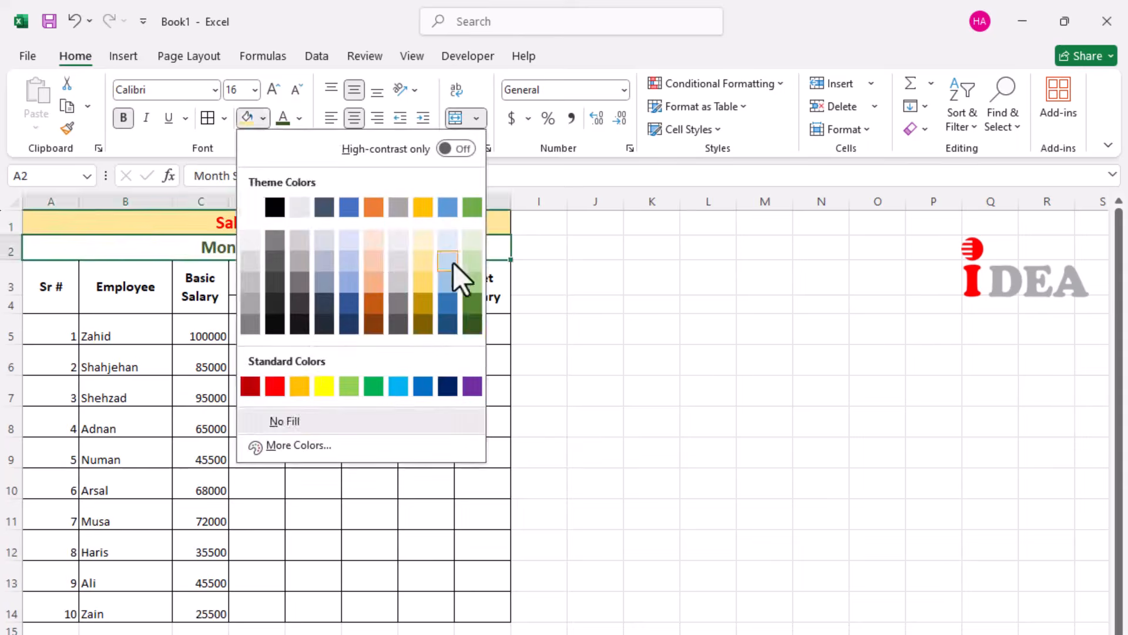
pyautogui.click(470, 235)
# Step: Give the column headings in A3:H4 a dark blue font and a light blue fill
pyautogui.moveTo(71, 284); pyautogui.dragTo(483, 306)
pyautogui.click(299, 118)
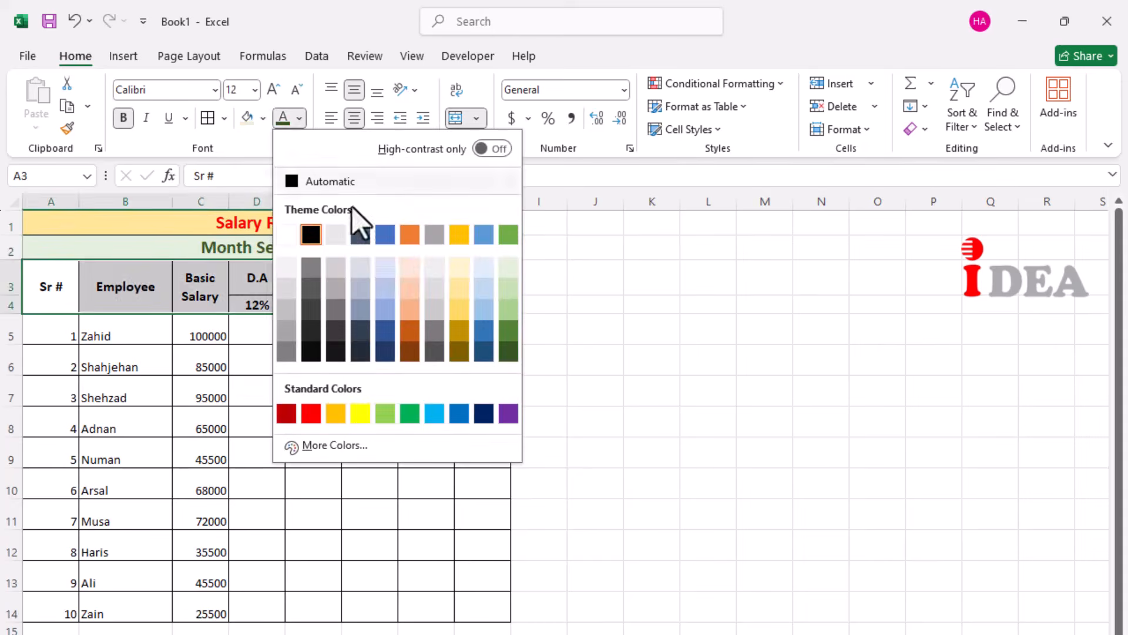
pyautogui.click(385, 351)
pyautogui.click(263, 118)
pyautogui.click(354, 241)
pyautogui.click(200, 366)
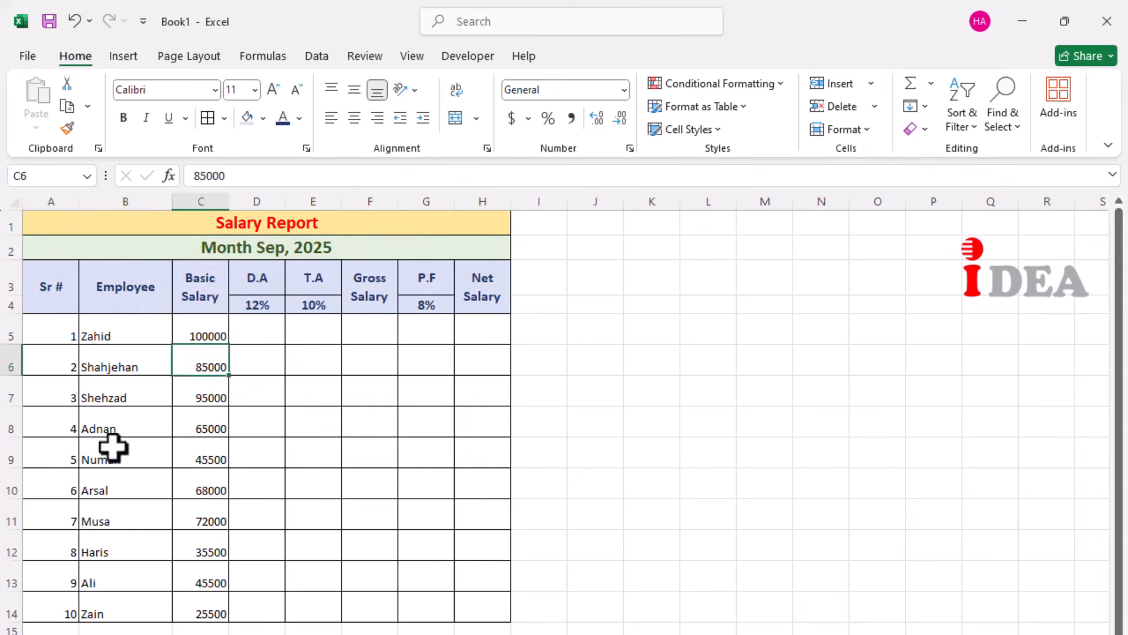
# Step: Make the serial numbers and employee names in A5:B14 bold with a light gray fill
pyautogui.moveTo(53, 328); pyautogui.dragTo(126, 613)
pyautogui.click(124, 118)
pyautogui.click(262, 118)
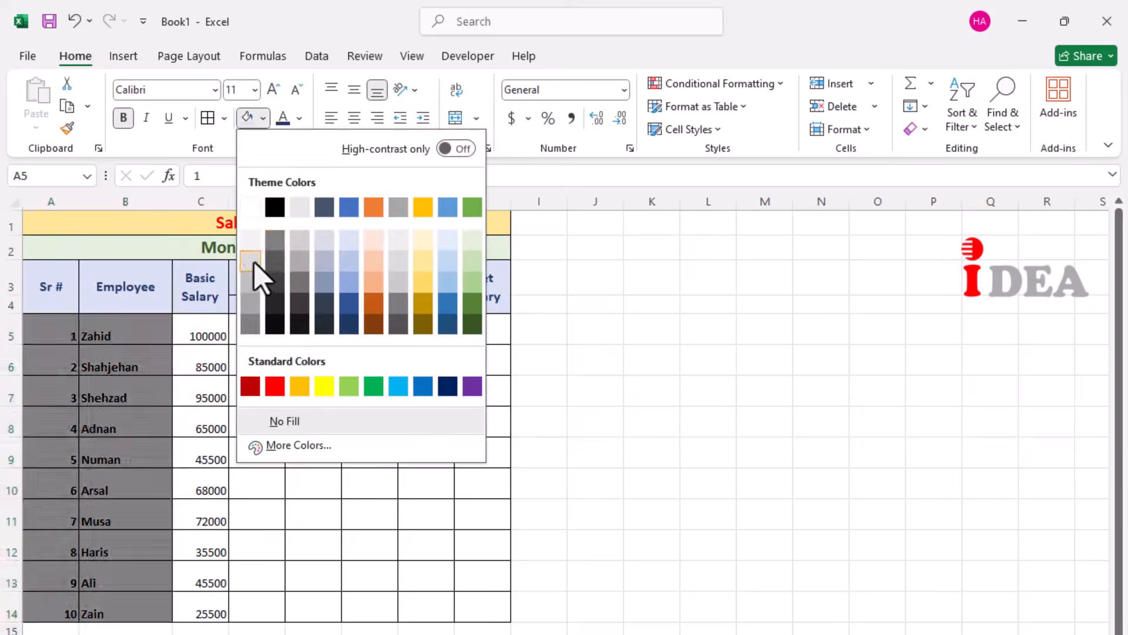
pyautogui.click(260, 268)
# Step: Center the headings and data cells in A3:H14 both horizontally and vertically
pyautogui.moveTo(40, 277); pyautogui.dragTo(461, 600)
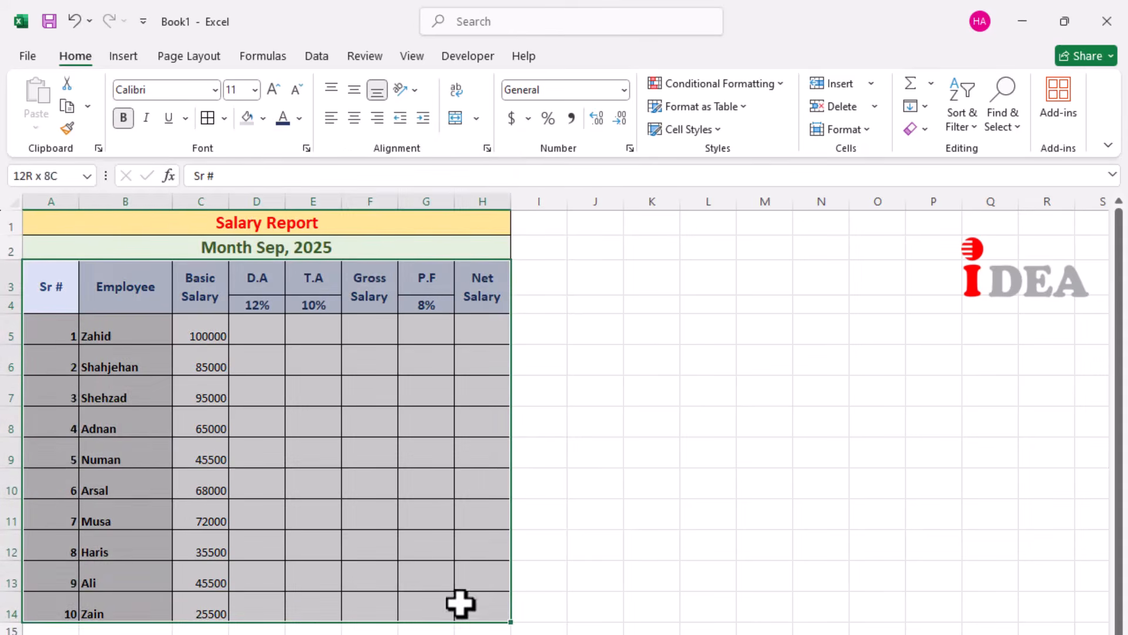
pyautogui.click(354, 118)
pyautogui.click(355, 118)
pyautogui.click(359, 92)
pyautogui.click(359, 93)
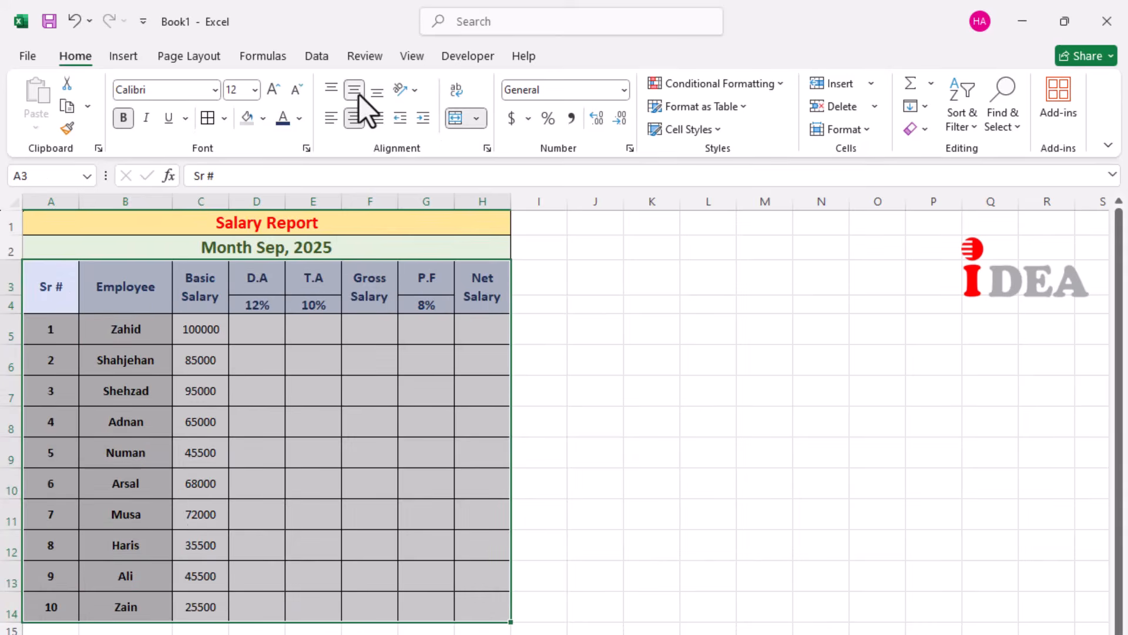
pyautogui.click(287, 360)
# Step: Calculate the first employee's D.A in D5 with the formula =C5*$D$4
pyautogui.click(254, 336)
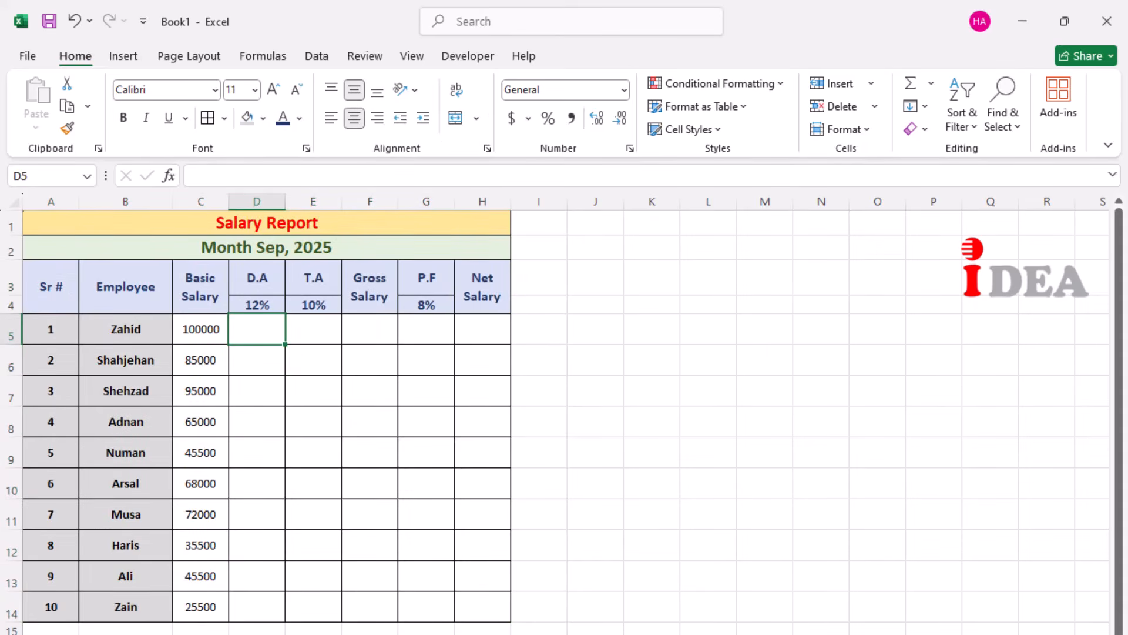
pyautogui.write('=')
pyautogui.press('Left')
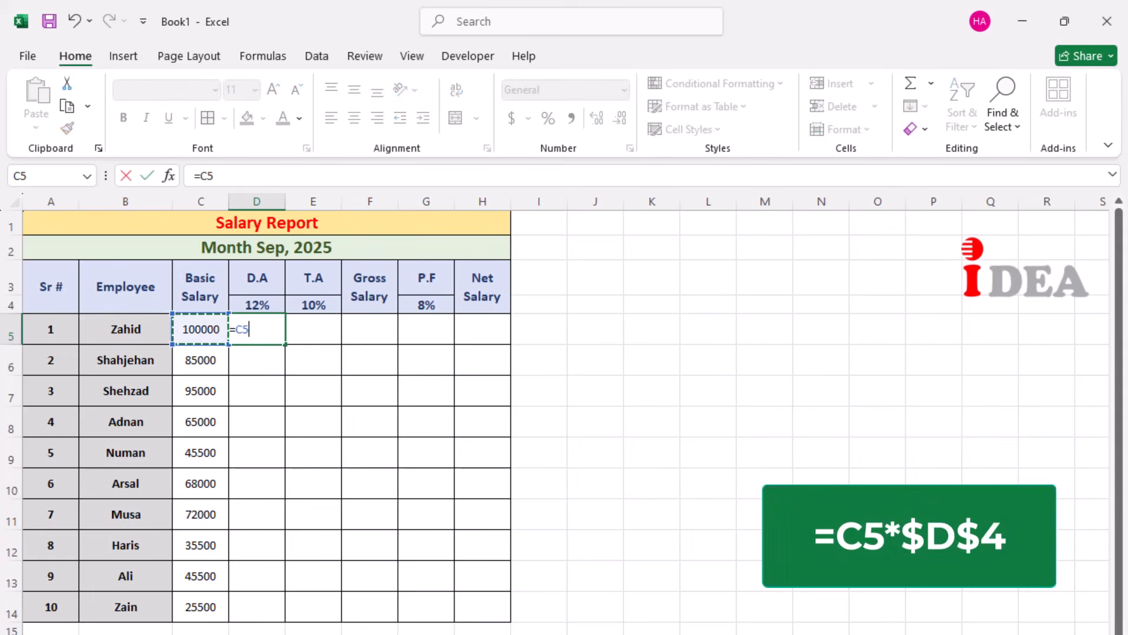
pyautogui.write('*')
pyautogui.press('Up')
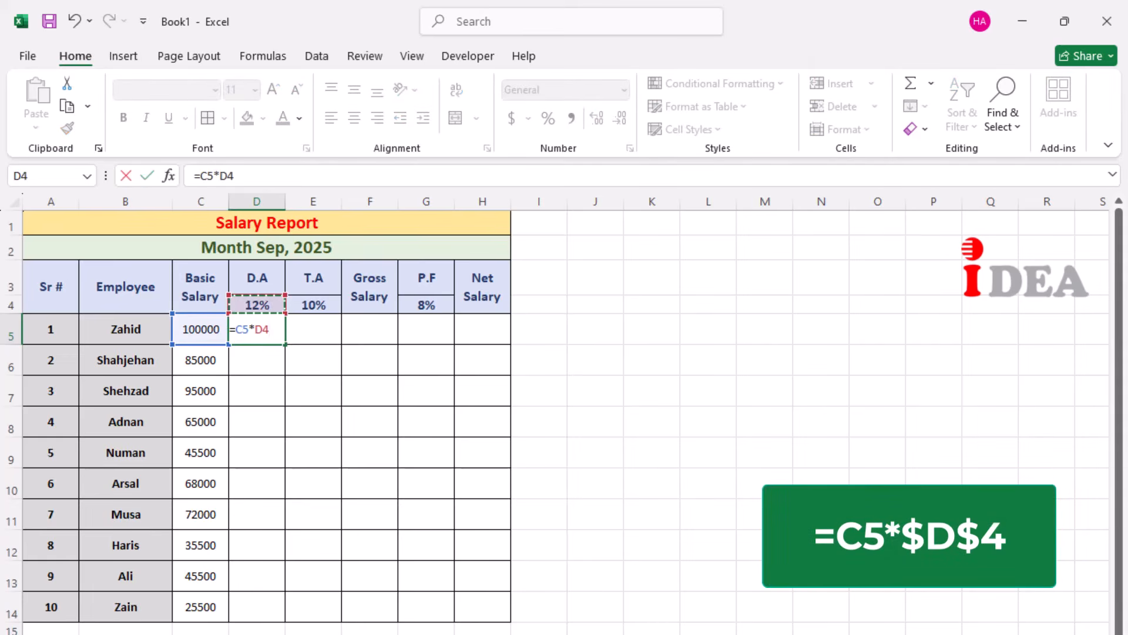
pyautogui.press('F4')
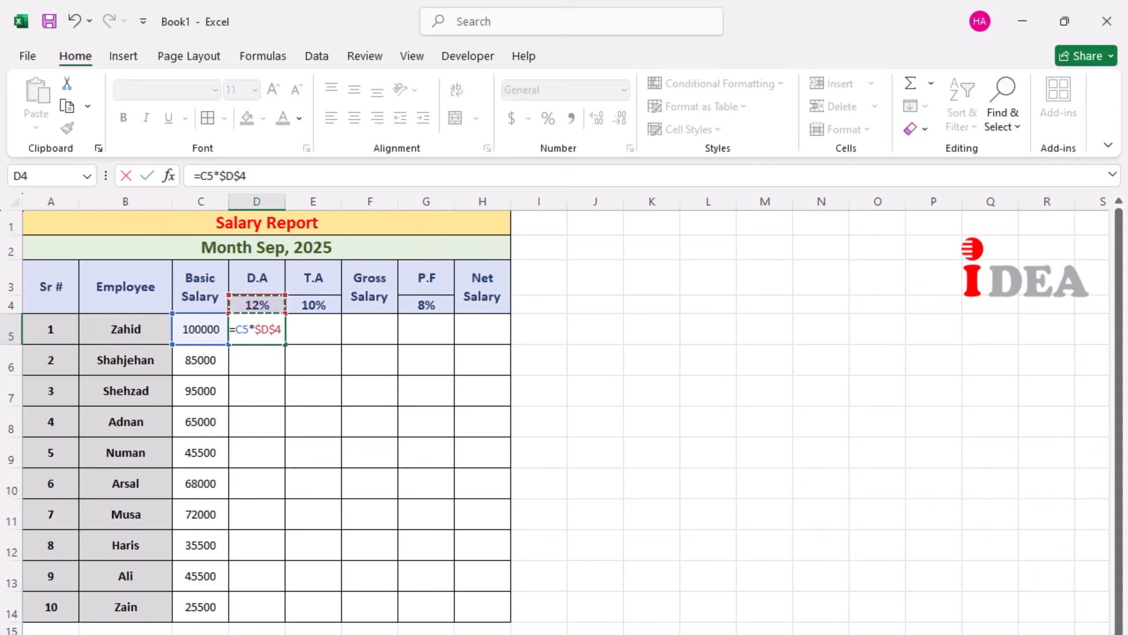
pyautogui.press('Return')
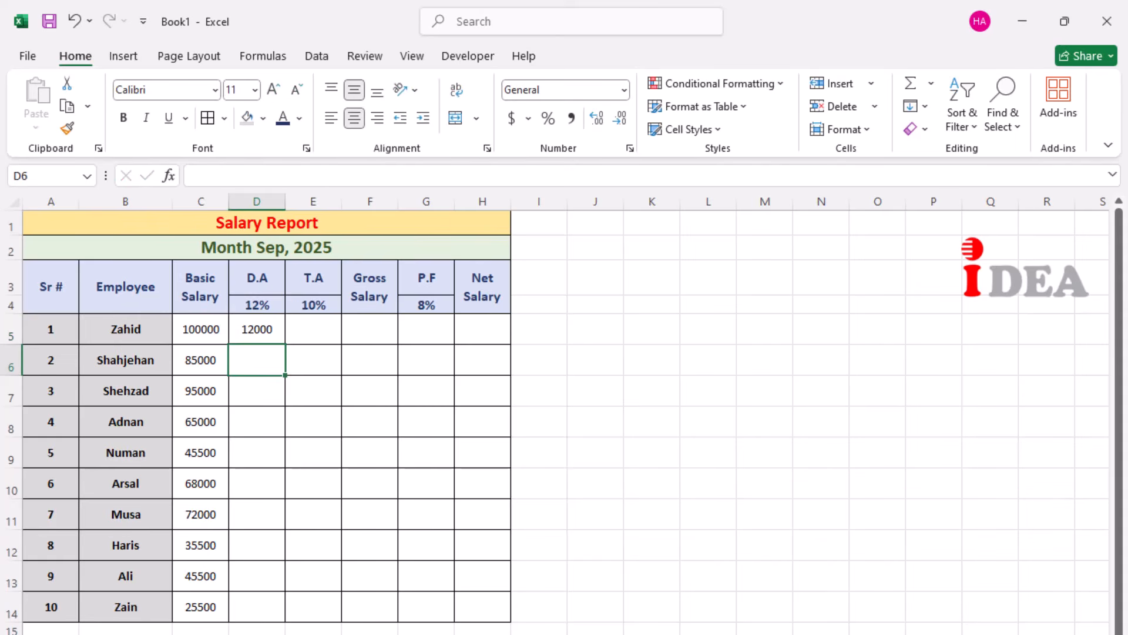
# Step: Calculate the first employee's T.A in E5 with the formula =C5*$E$4
pyautogui.click(317, 333)
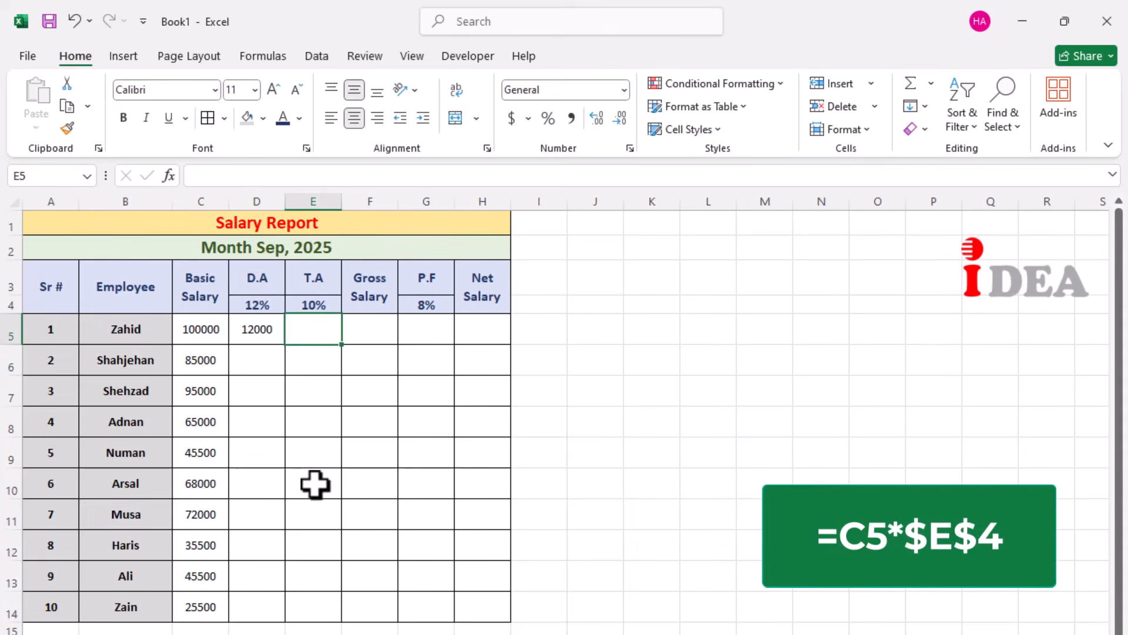
pyautogui.write('=')
pyautogui.press('Left')
pyautogui.press('Left')
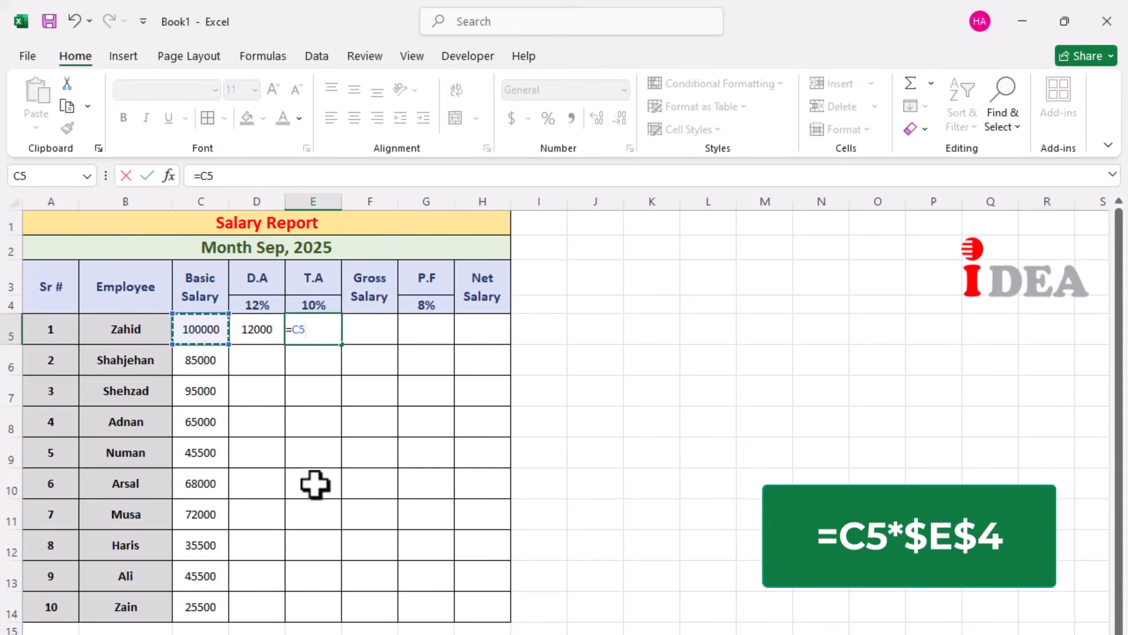
pyautogui.write('*')
pyautogui.press('Up')
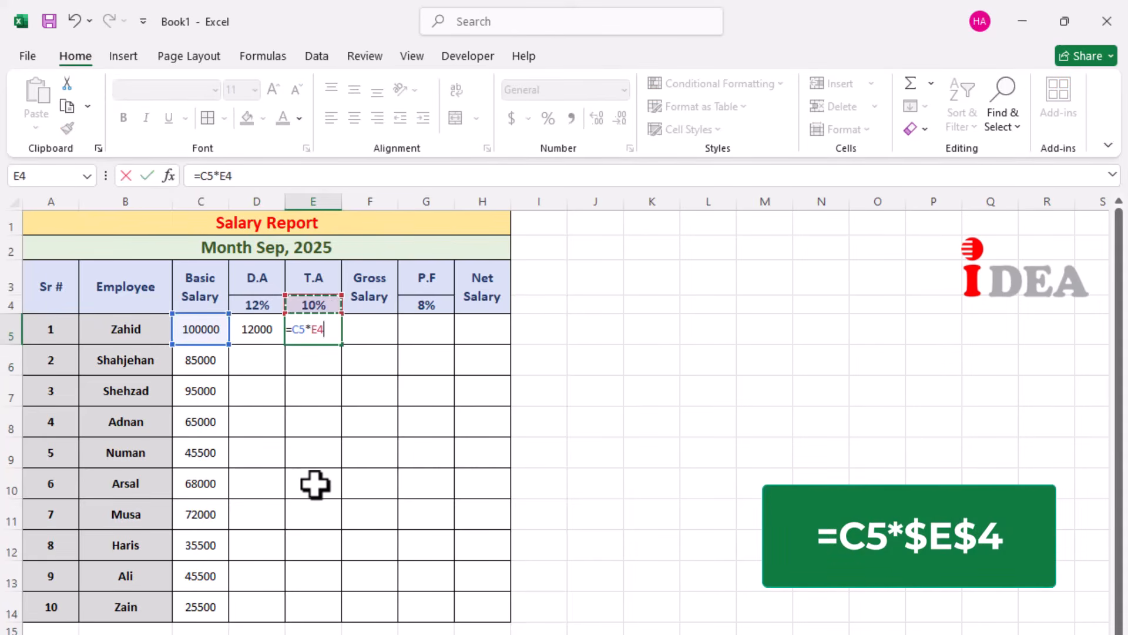
pyautogui.press('F4')
pyautogui.press('Return')
# Step: Calculate the first employee's gross salary in F5 with the AutoSum formula =SUM(C5:E5)
pyautogui.press('Up')
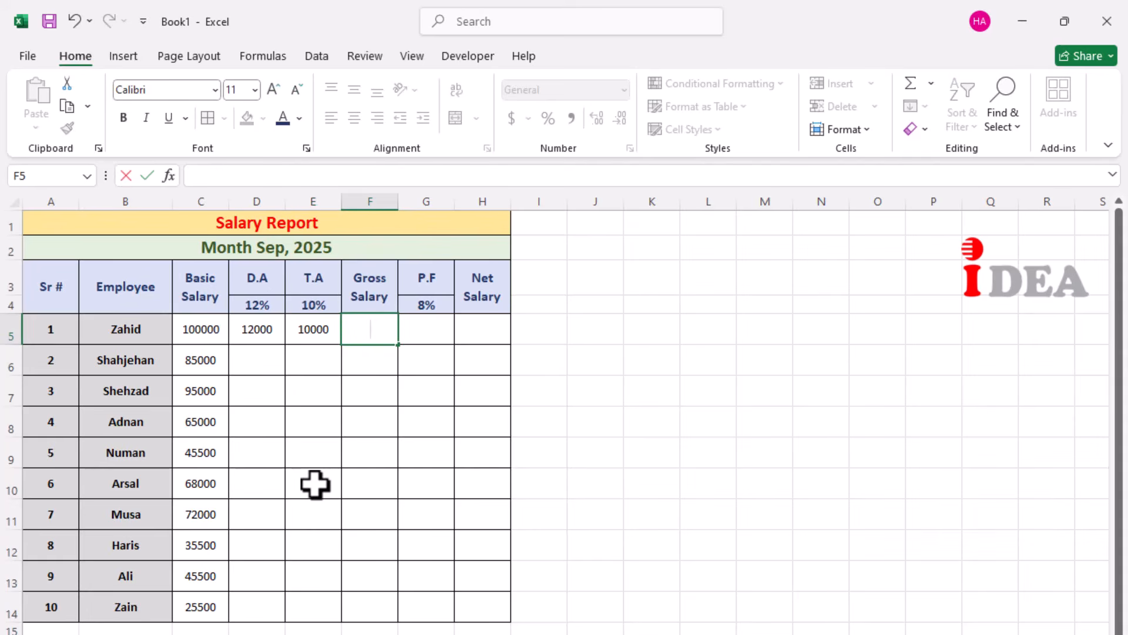
pyautogui.press('Escape')
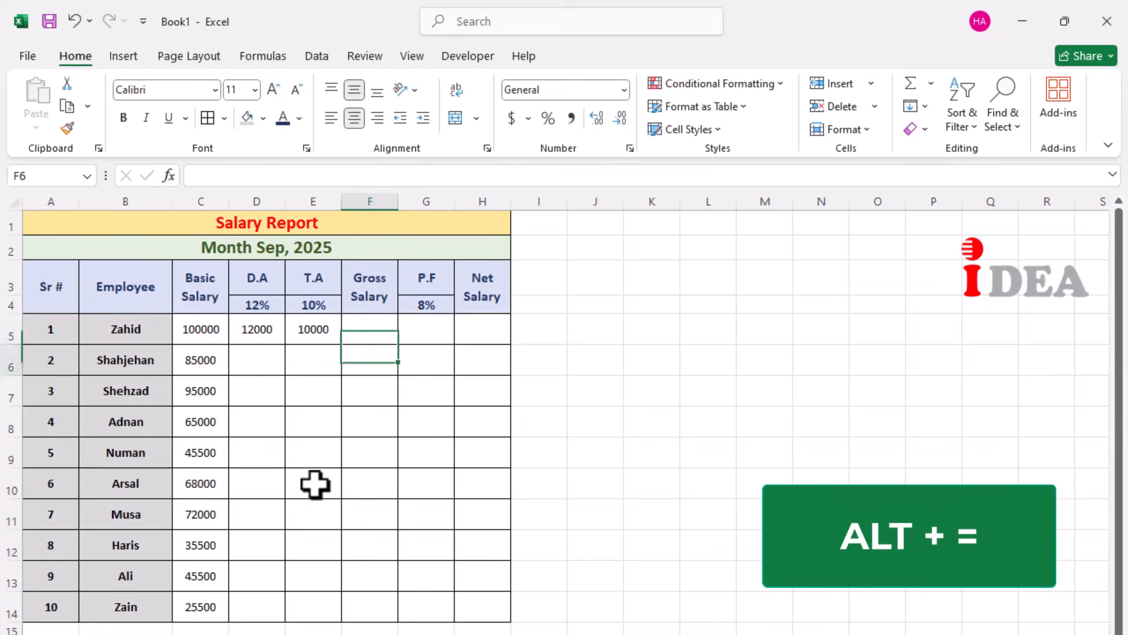
pyautogui.hotkey('alt', '=')
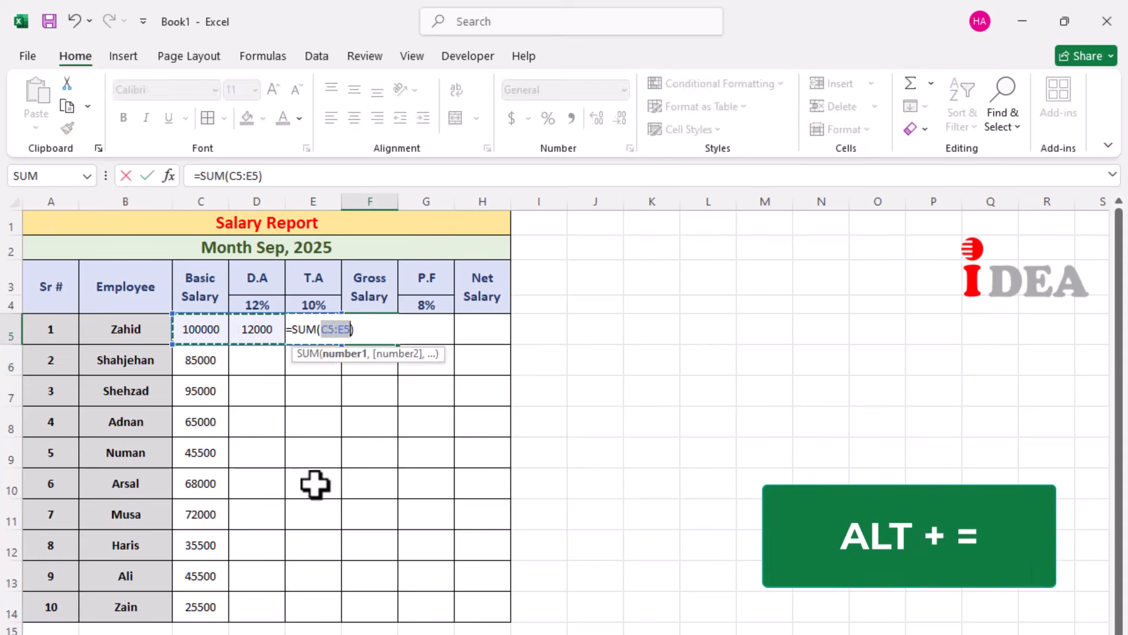
pyautogui.press('Return')
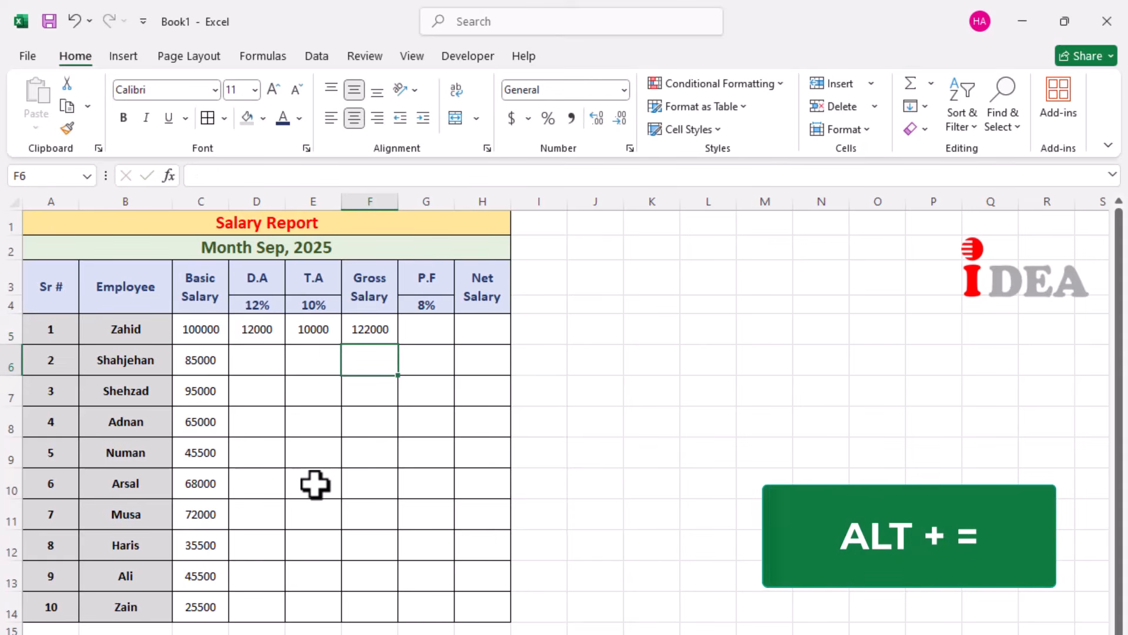
# Step: Calculate the first employee's P.F deduction in G5 with the formula =F5*$G$4
pyautogui.press('Up')
pyautogui.press('Right')
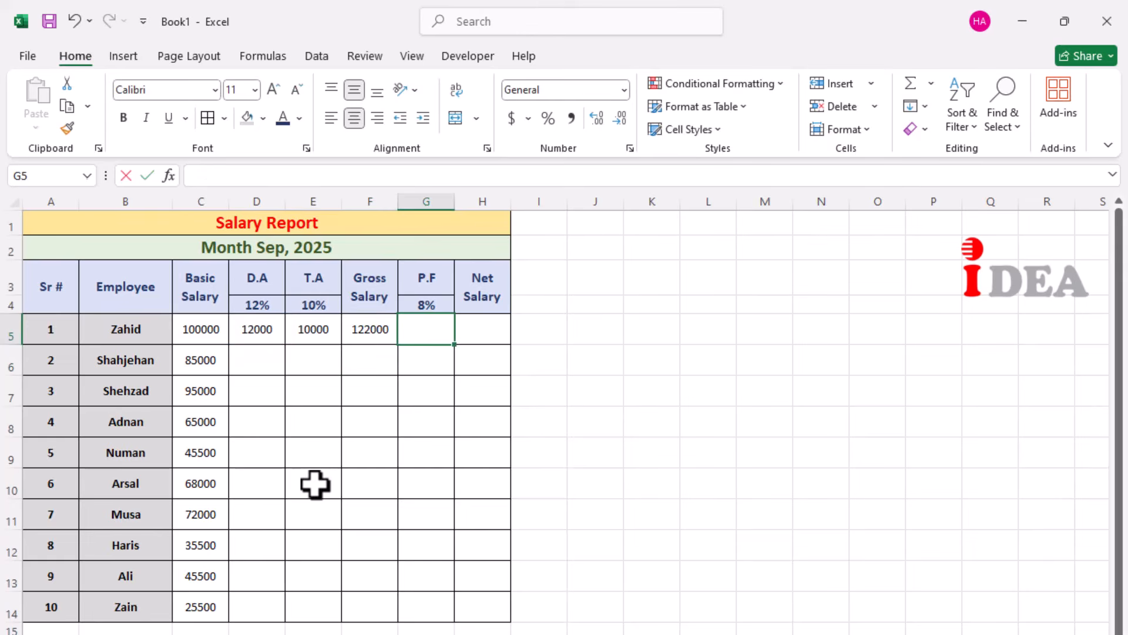
pyautogui.write('=')
pyautogui.press('Left')
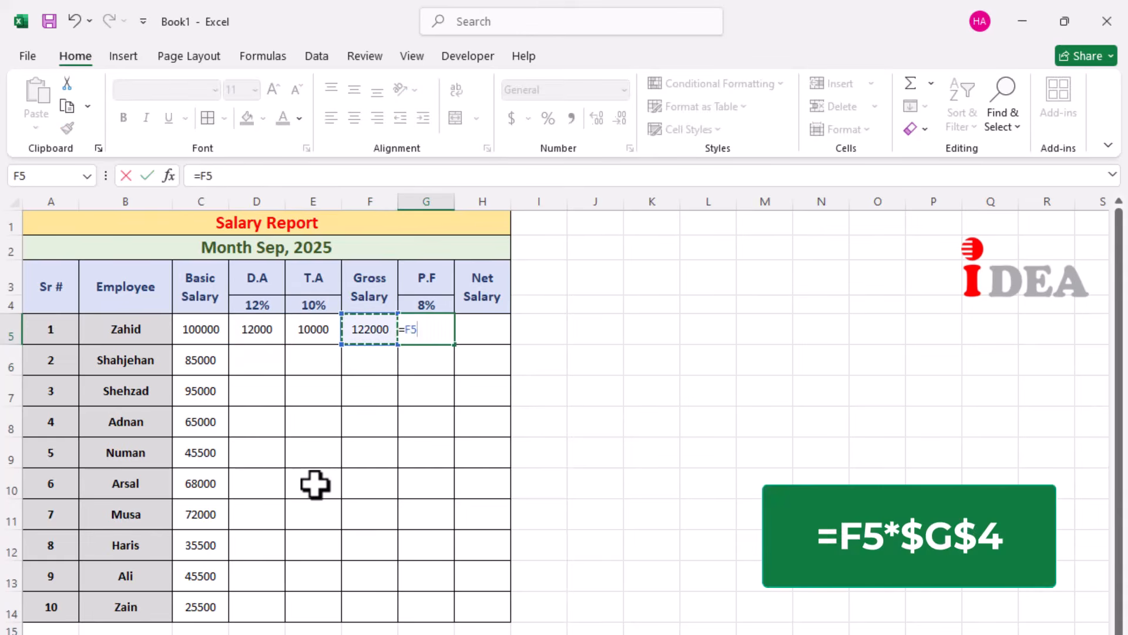
pyautogui.write('*')
pyautogui.press('Up')
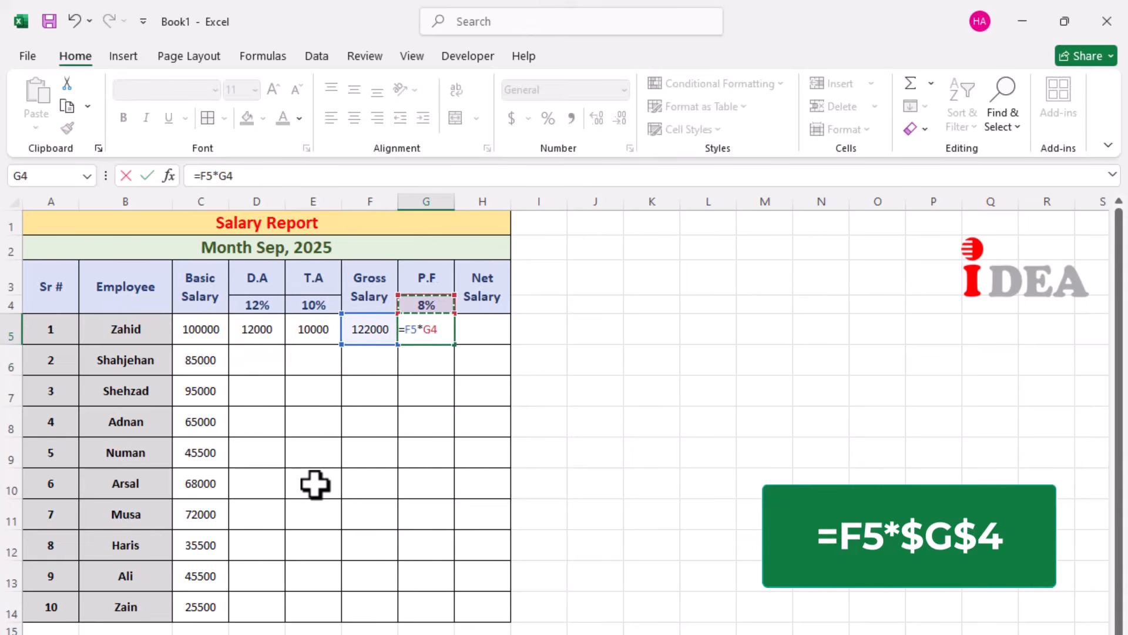
pyautogui.press('F4')
pyautogui.press('Tab')
# Step: Calculate the first employee's net salary in H5 with the formula =F5-G5
pyautogui.write('=')
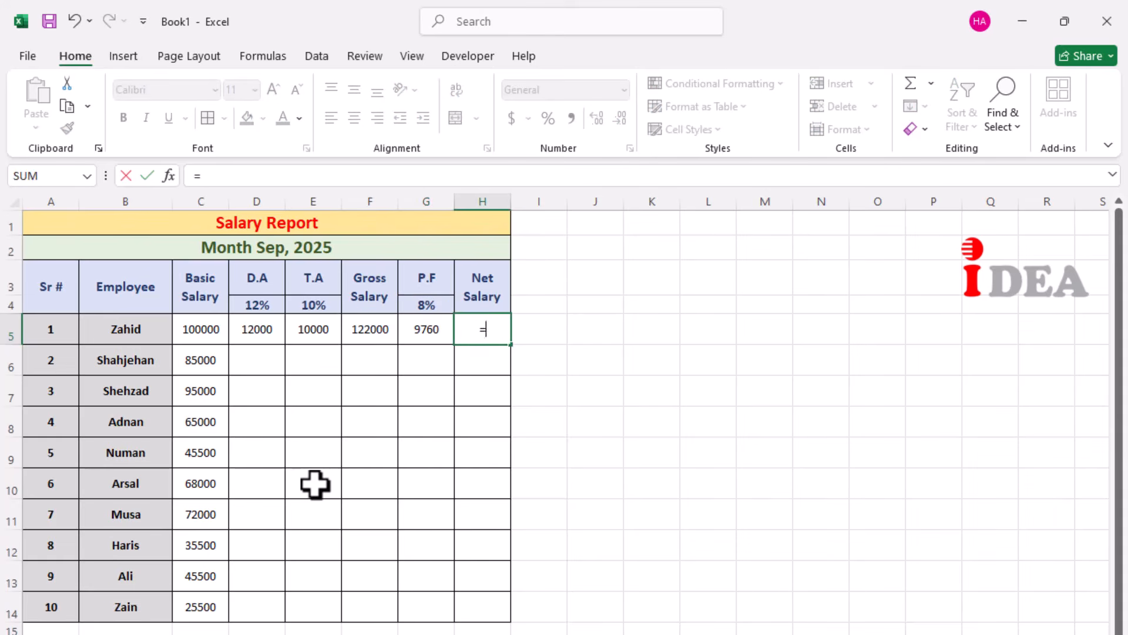
pyautogui.press('Left')
pyautogui.press('Left')
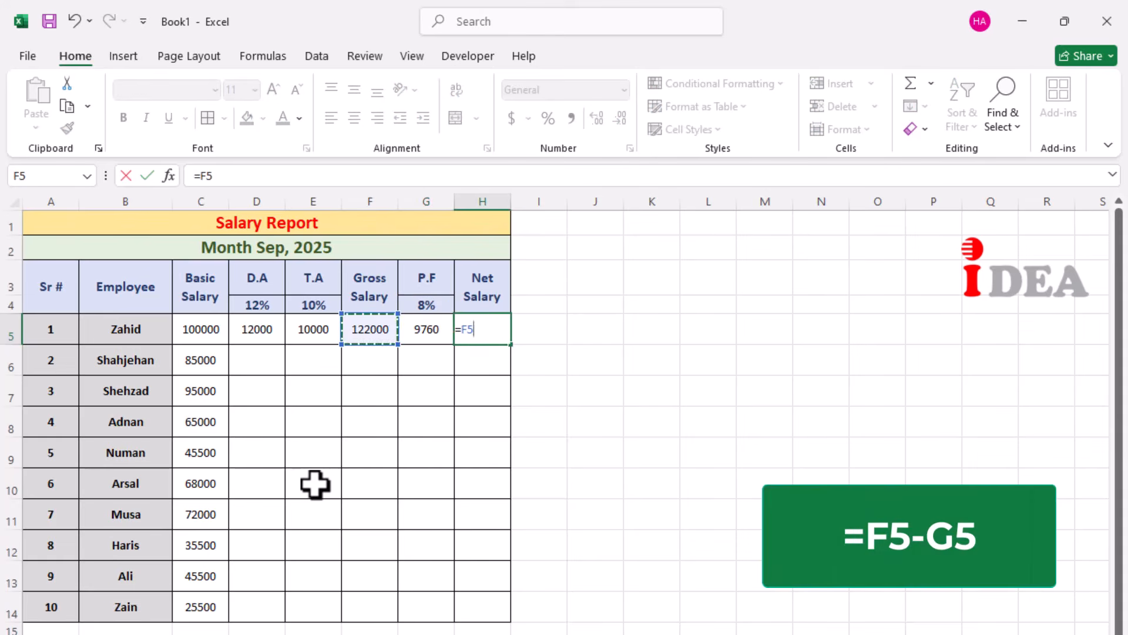
pyautogui.write('-')
pyautogui.press('Left')
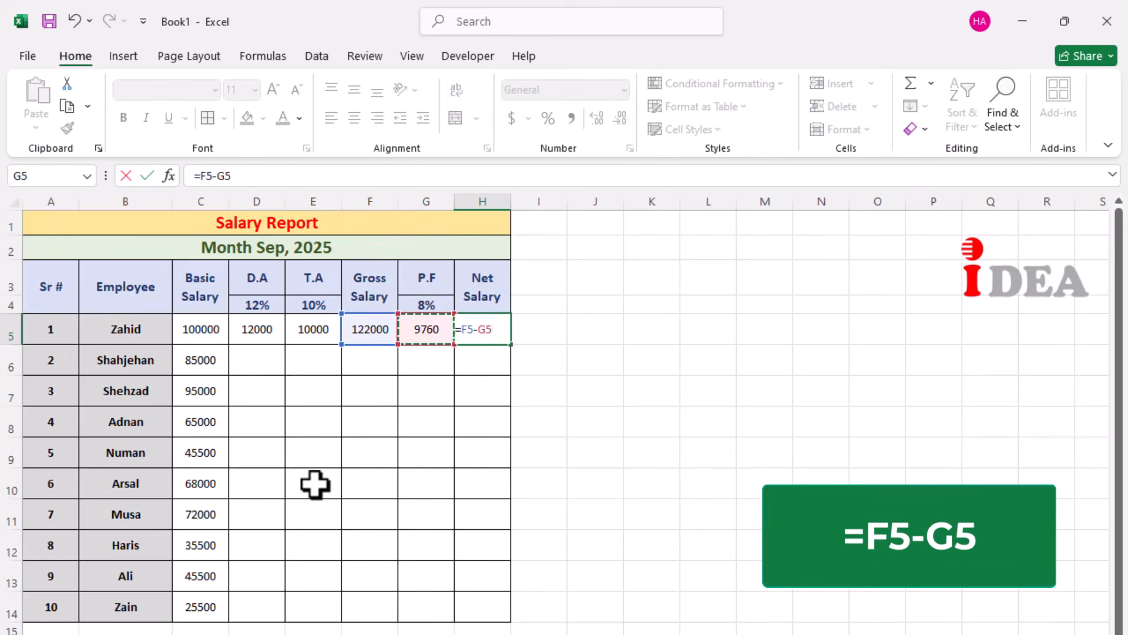
pyautogui.press('Return')
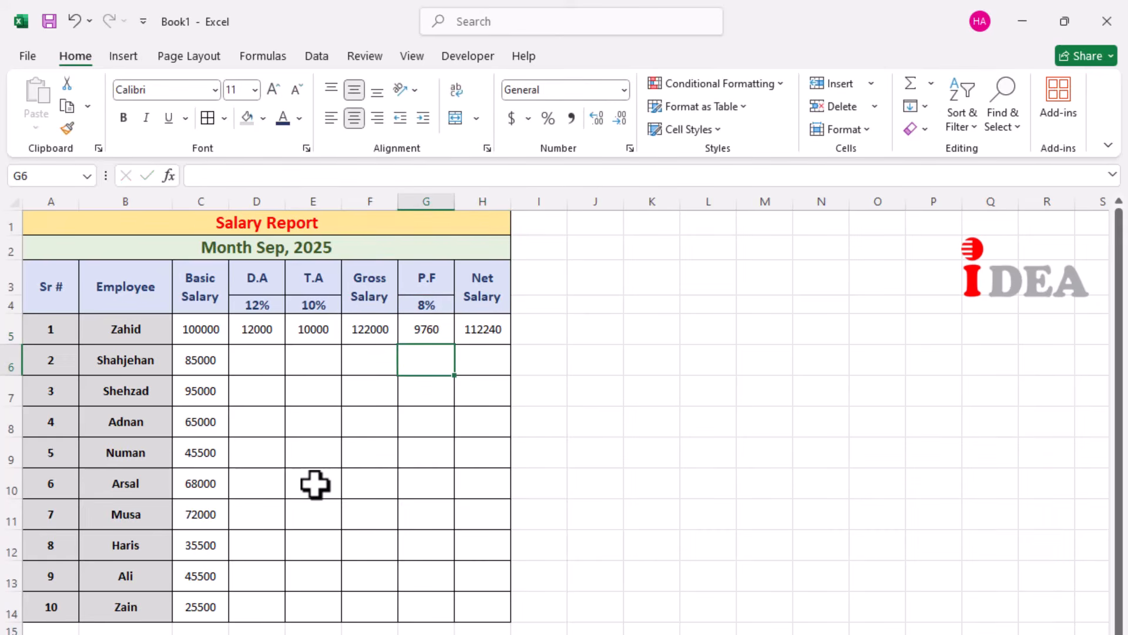
# Step: Fill the formulas in D5:H5 down to row 14 and format the results without decimals
pyautogui.moveTo(269, 332); pyautogui.dragTo(491, 335)
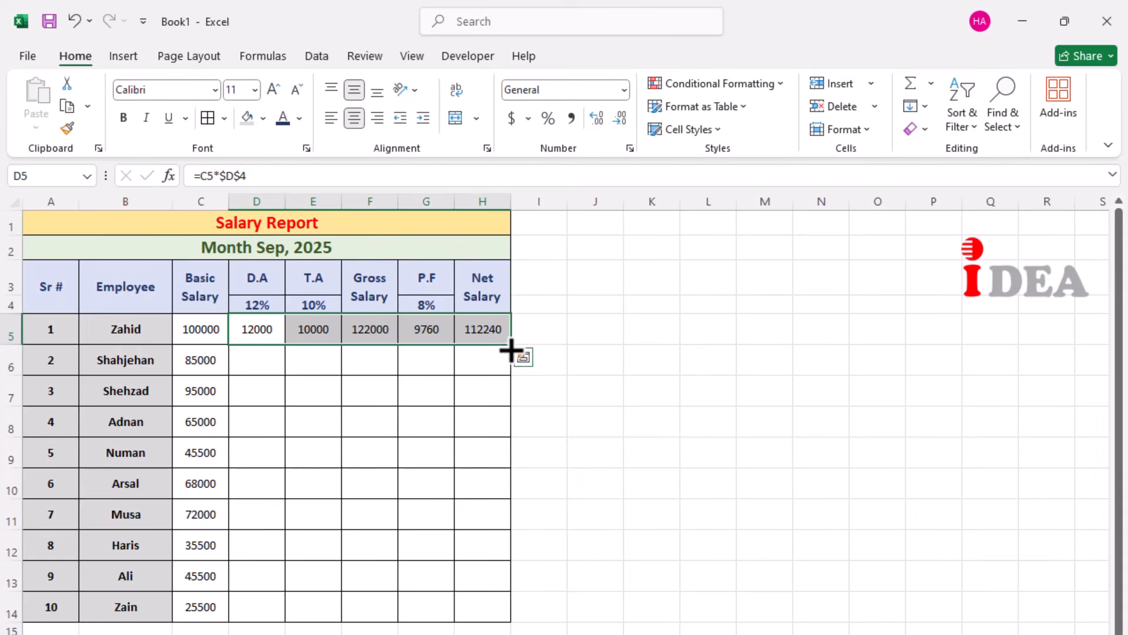
pyautogui.doubleClick(511, 350)
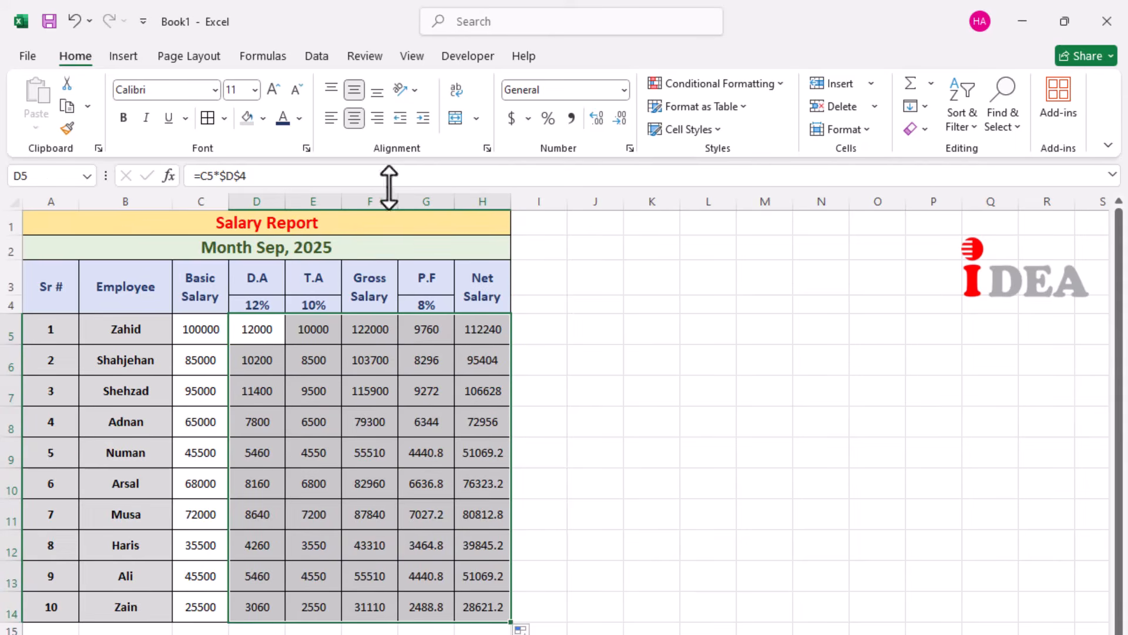
pyautogui.click(616, 120)
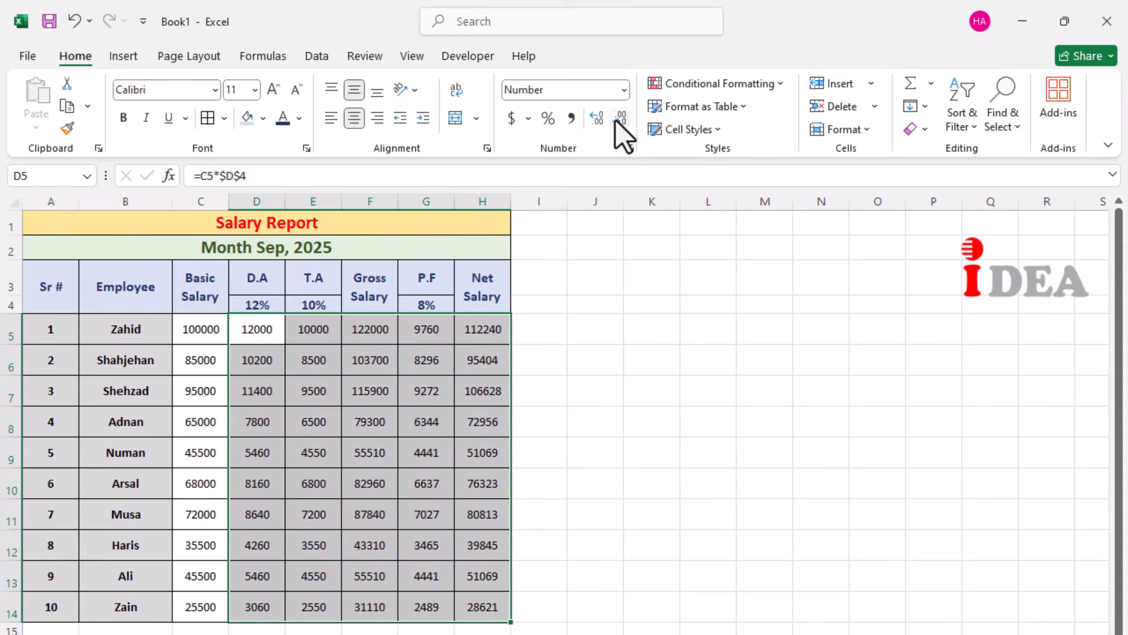
# Step: Make the net salary values in H5:H14 bold and dark blue at font size 12
pyautogui.click(479, 323)
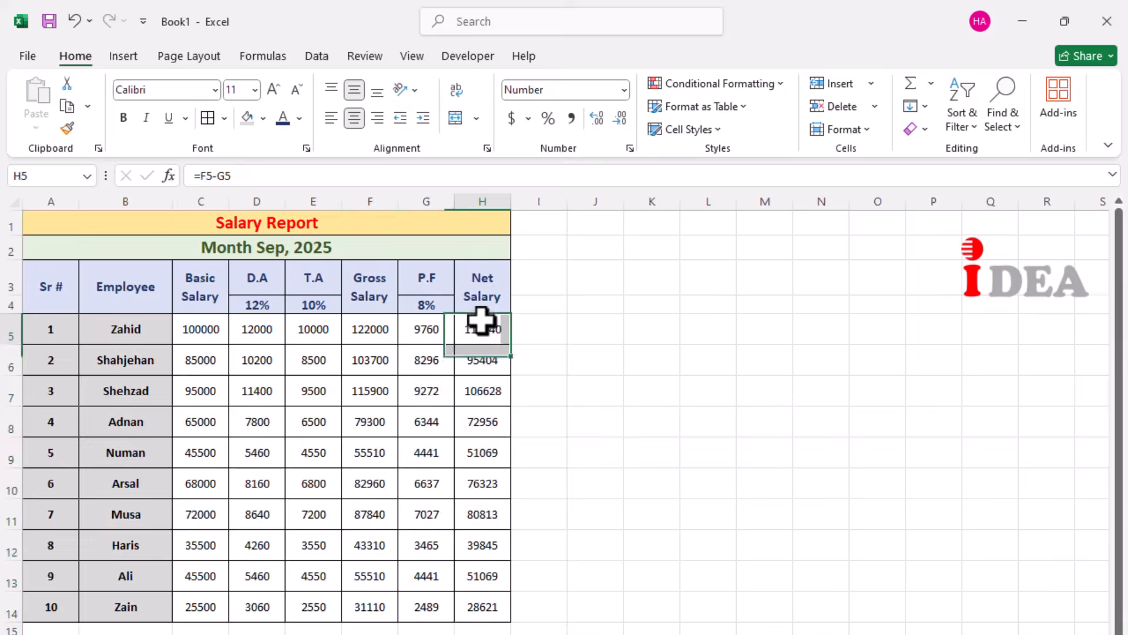
pyautogui.moveTo(481, 346); pyautogui.dragTo(484, 602)
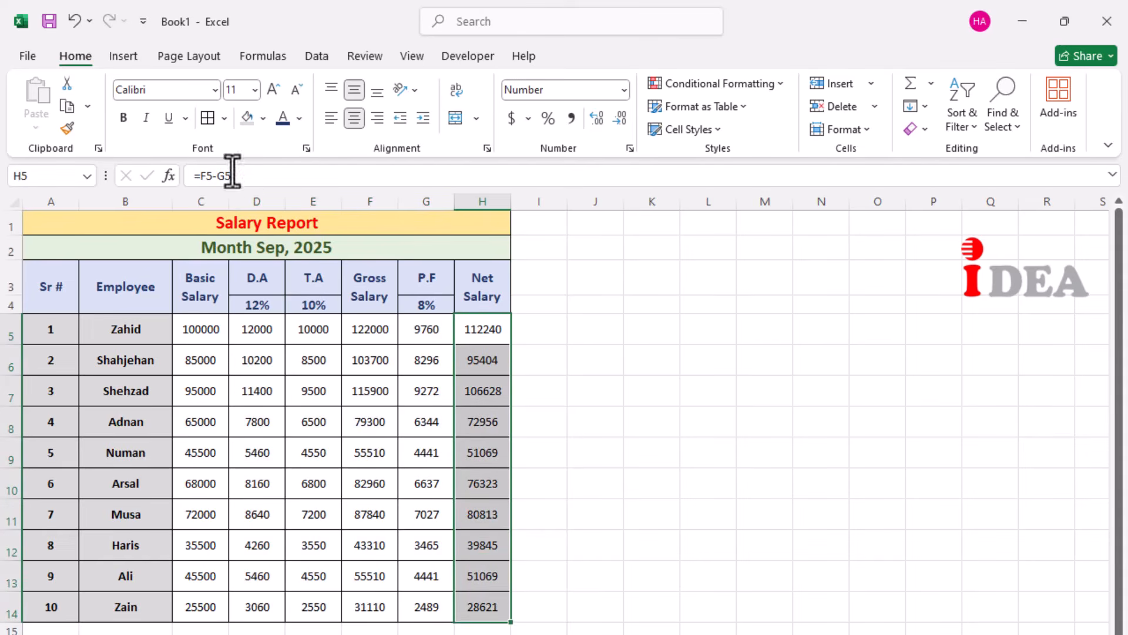
pyautogui.click(124, 118)
pyautogui.click(301, 118)
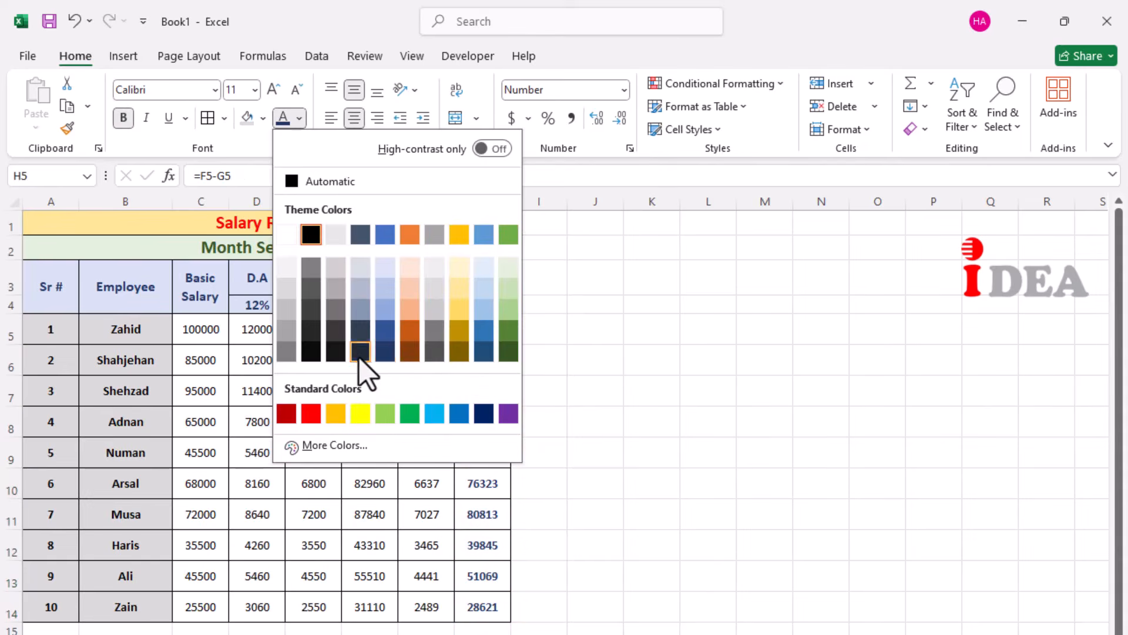
pyautogui.click(382, 353)
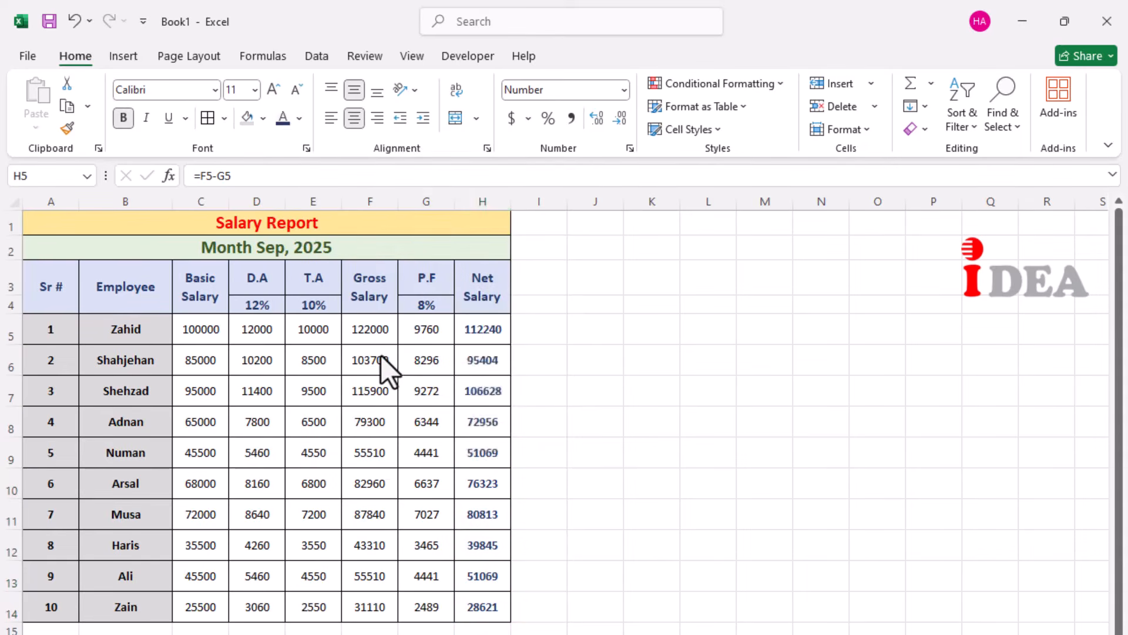
pyautogui.click(275, 89)
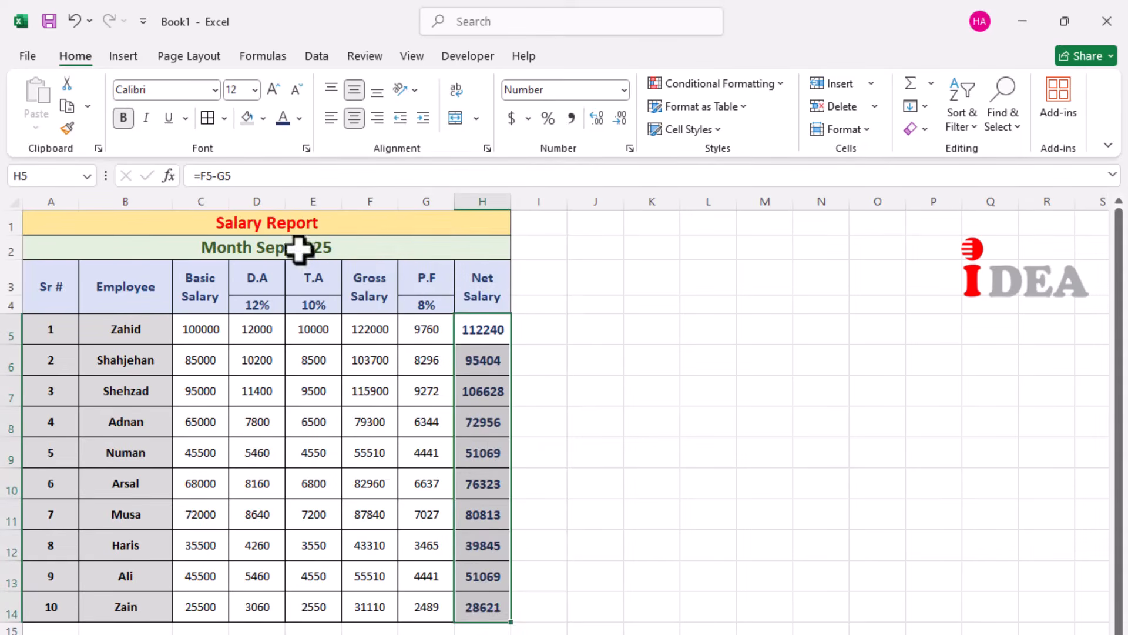
# Step: Give the net salary cells H5:H14 a light orange fill
pyautogui.click(265, 118)
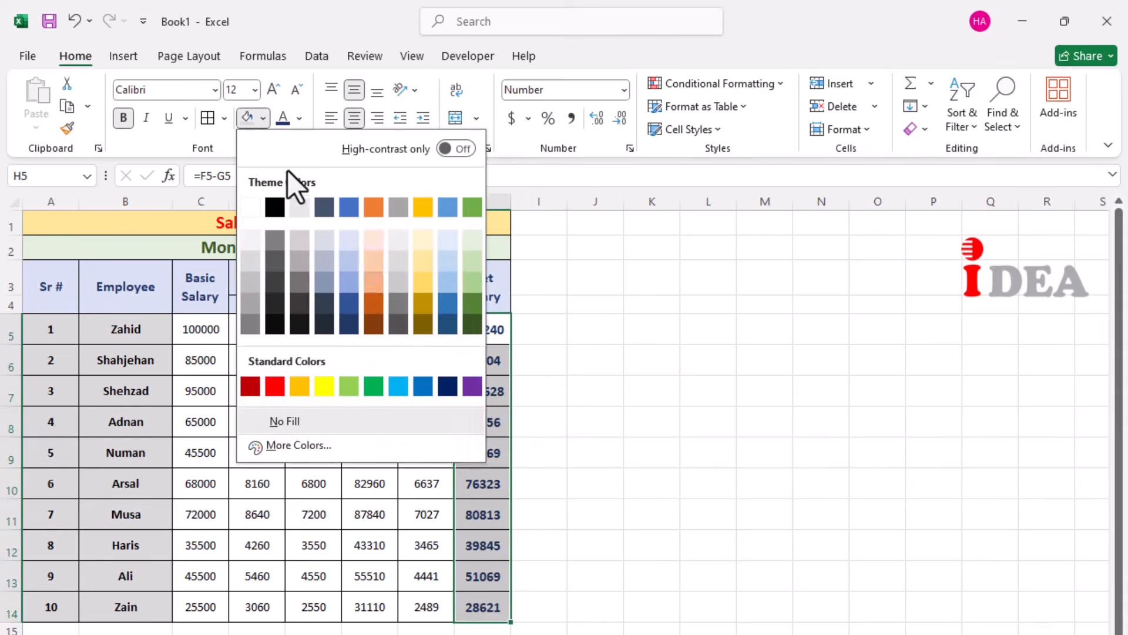
pyautogui.click(371, 245)
pyautogui.click(370, 517)
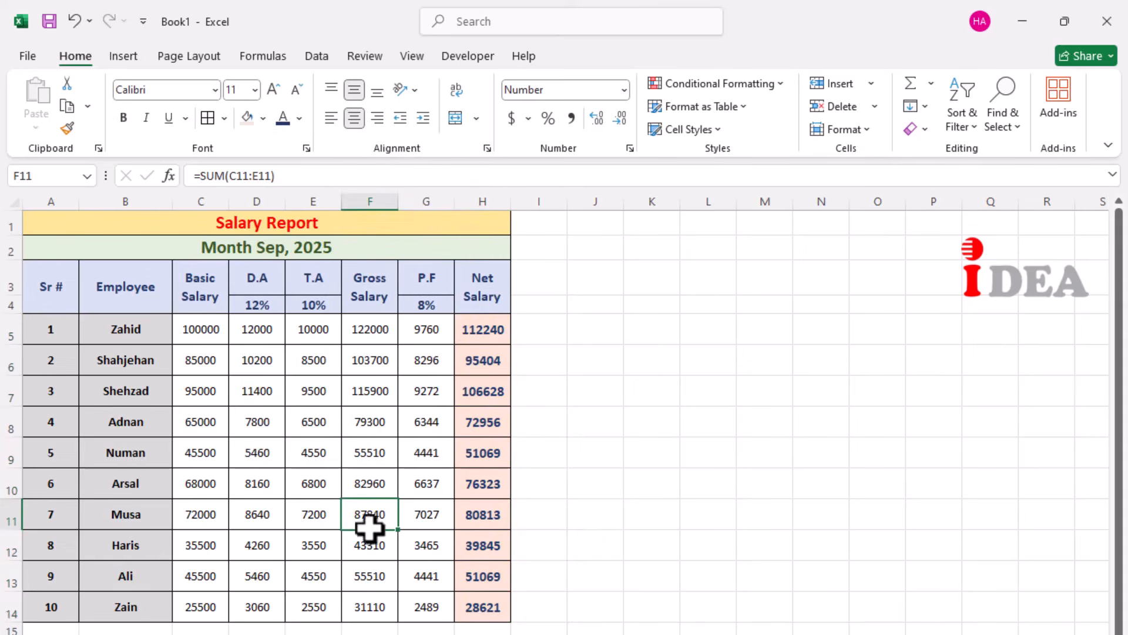
# Step: Set the first employee's basic salary in C5 to 120000
pyautogui.click(184, 330)
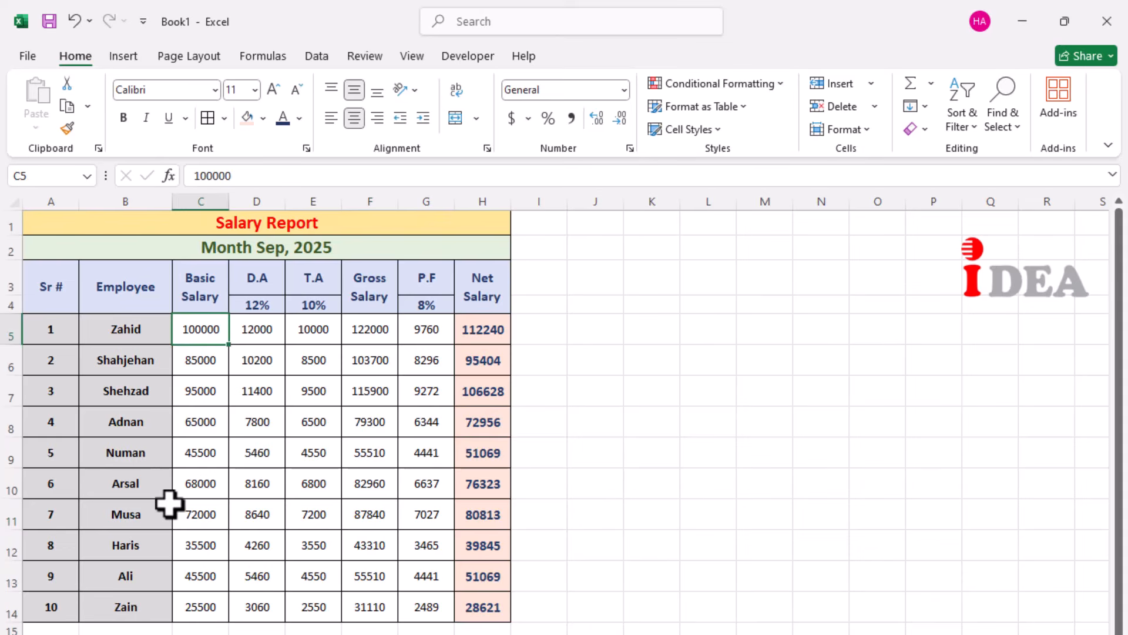
pyautogui.write('12000')
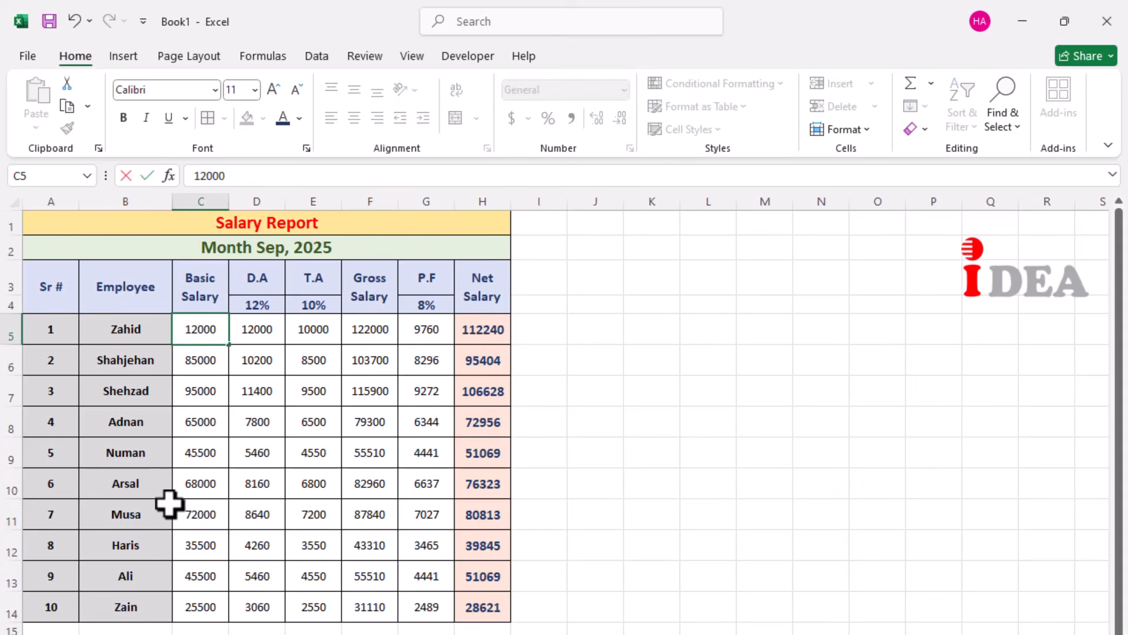
pyautogui.write('0')
pyautogui.press('Return')
# Step: Set the D.A rate in D4 to 10% and the T.A rate in E4 to 12%
pyautogui.press('Up')
pyautogui.press('Up')
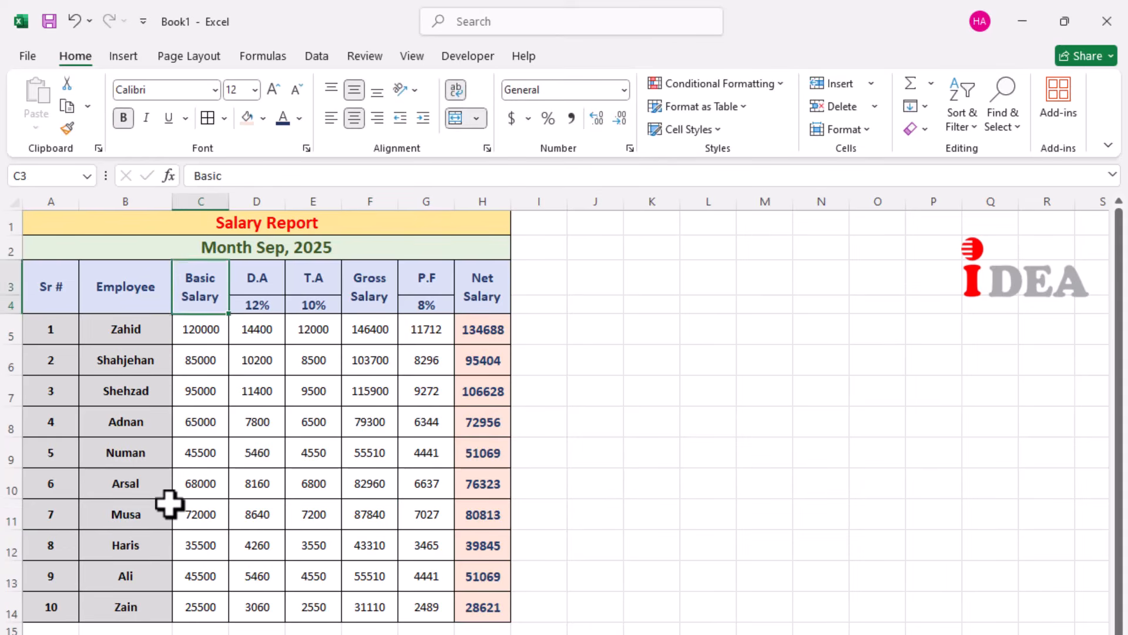
pyautogui.press('Right')
pyautogui.write('10')
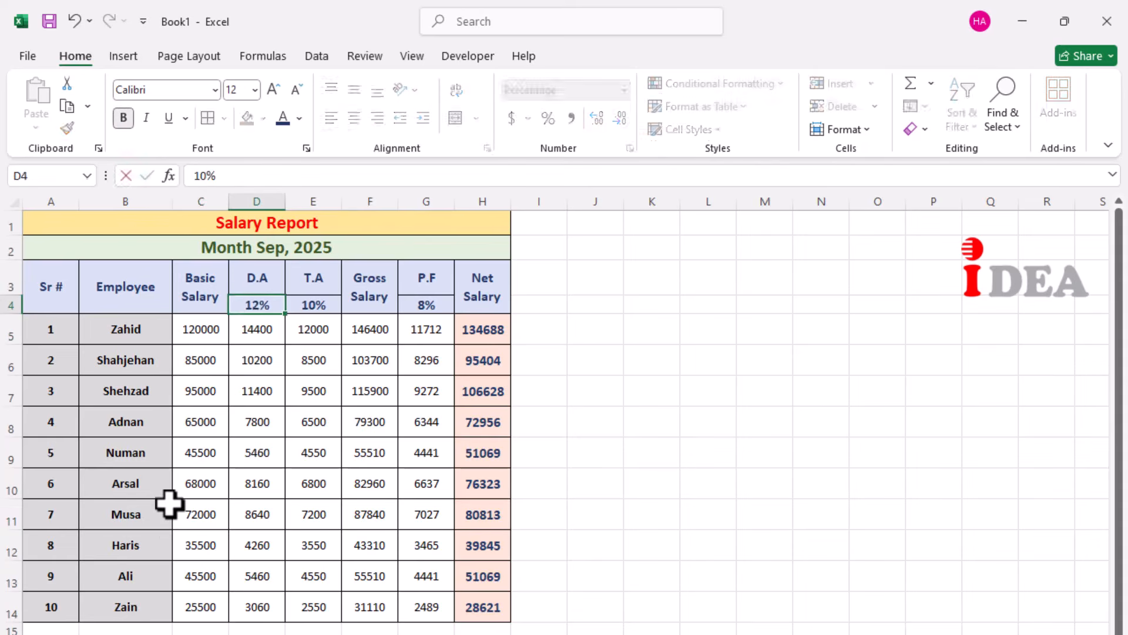
pyautogui.press('Right')
pyautogui.write('12')
pyautogui.press('Right')
# Step: Set the P.F rate in G4 to 6%
pyautogui.press('Right')
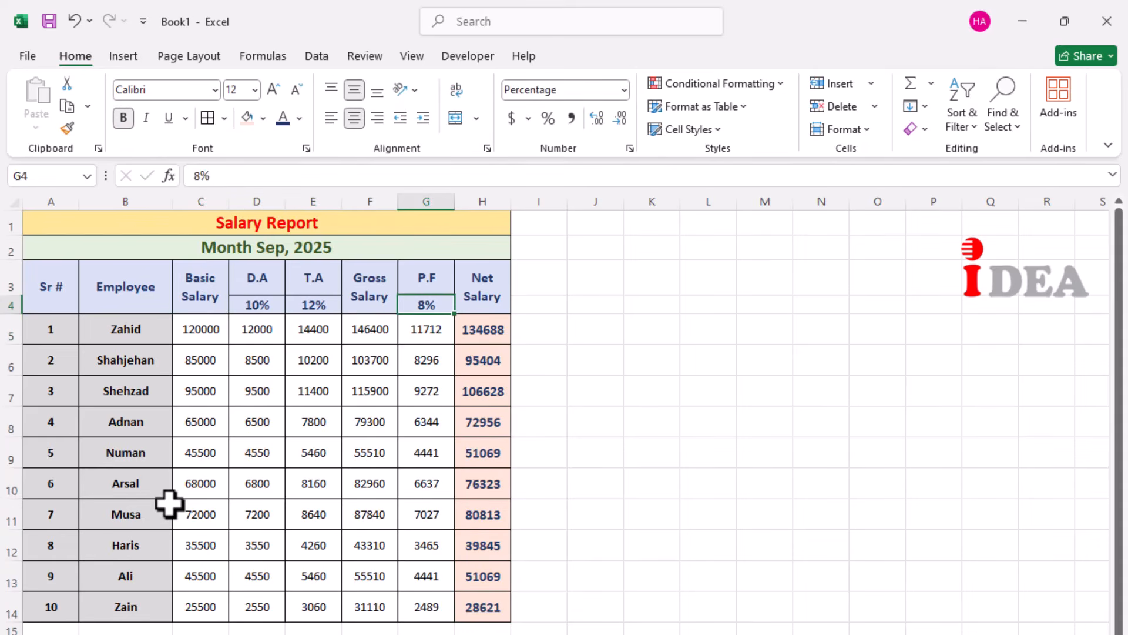
pyautogui.write('6')
pyautogui.press('Return')
pyautogui.press('Up')
pyautogui.press('Right')
pyautogui.press('Right')
pyautogui.press('Right')
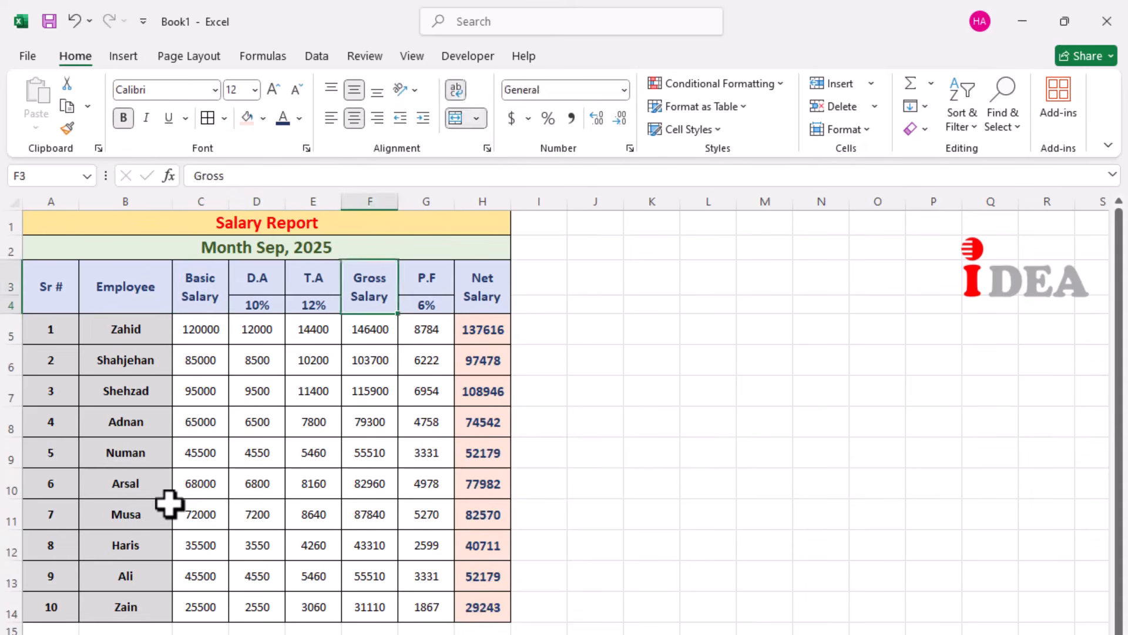
# Step: Set the P.F rate in G4 to 8%
pyautogui.write('8')
pyautogui.press('Return')
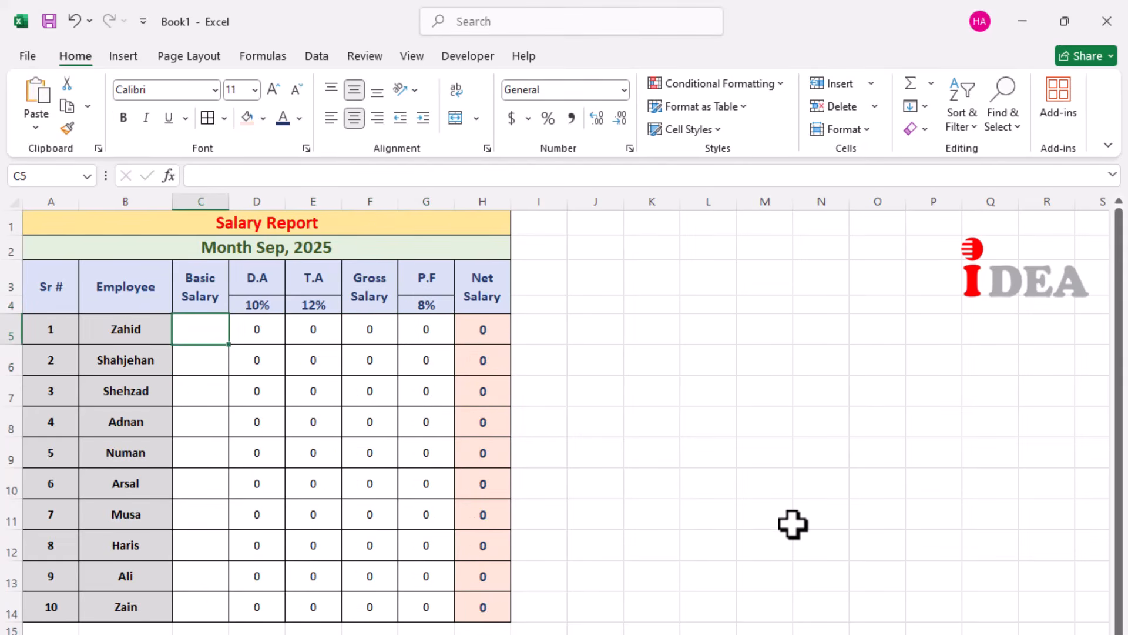
# Step: Enter the basic salaries 100000, 120000, 85000, 95500 and 75500 for the first five employees in C5:C9
pyautogui.write('100000')
pyautogui.press('Return')
pyautogui.write('120000')
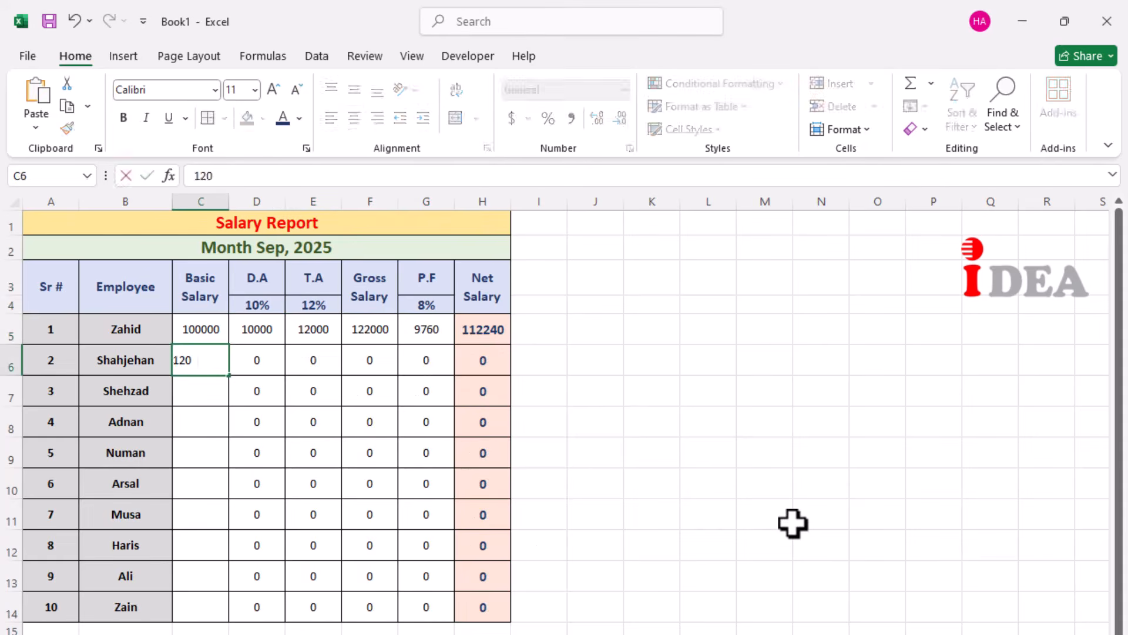
pyautogui.press('Return')
pyautogui.write('85000')
pyautogui.press('Return')
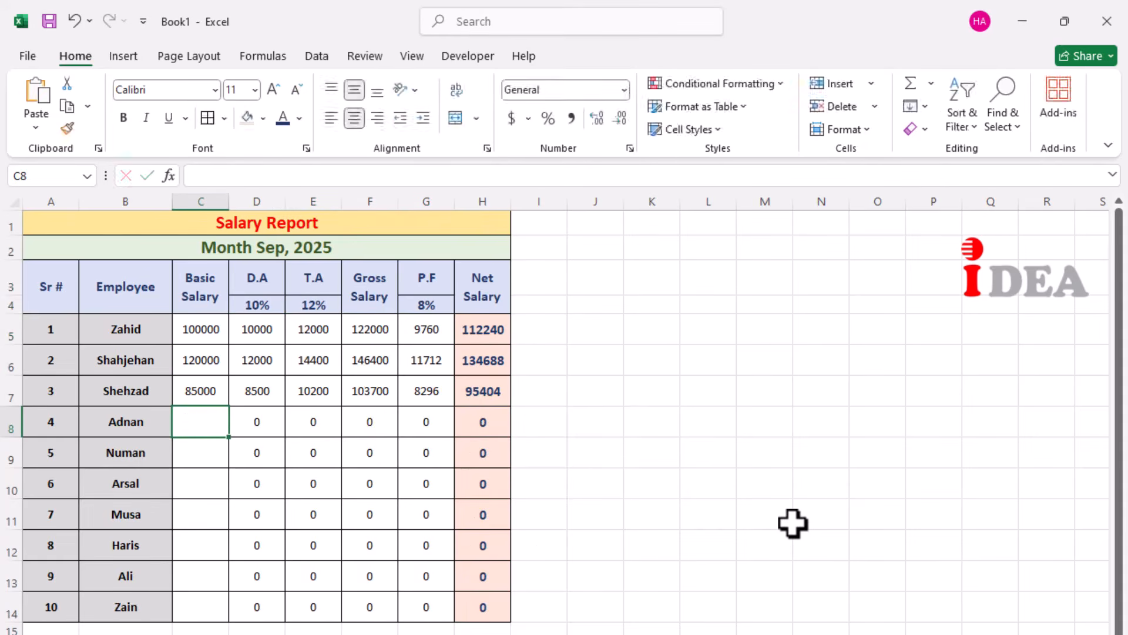
pyautogui.write('95500')
pyautogui.press('Return')
pyautogui.write('75500')
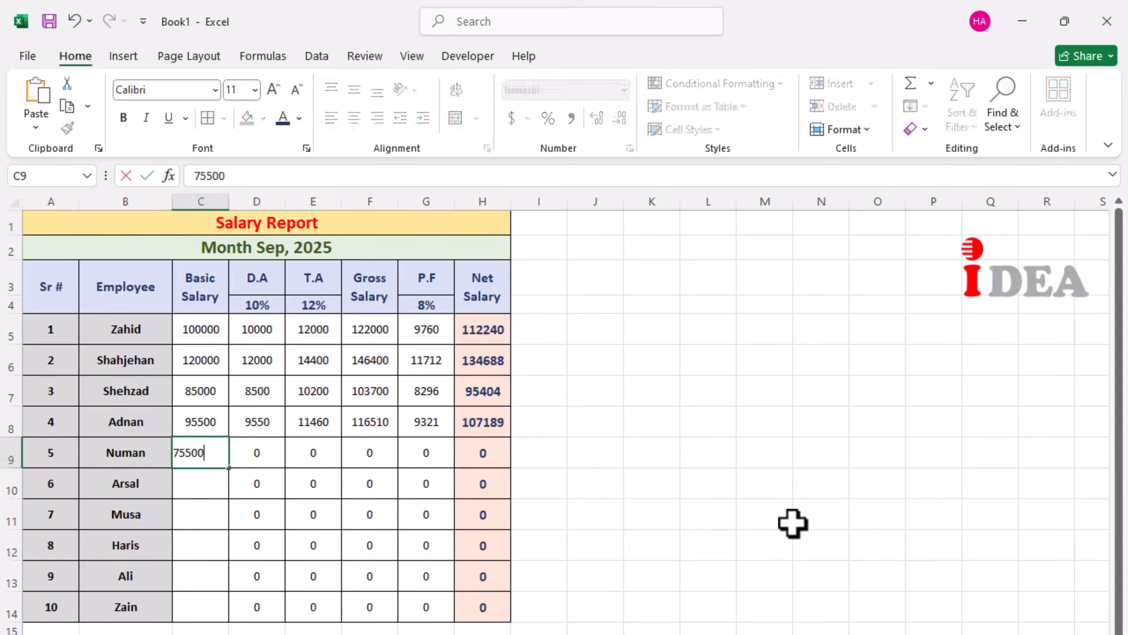
pyautogui.press('Return')
# Step: Enter the basic salaries 45000, 68000, 95000, 45600 and 6500 for the last five employees in C10:C14
pyautogui.write('45000')
pyautogui.press('Return')
pyautogui.write('68000')
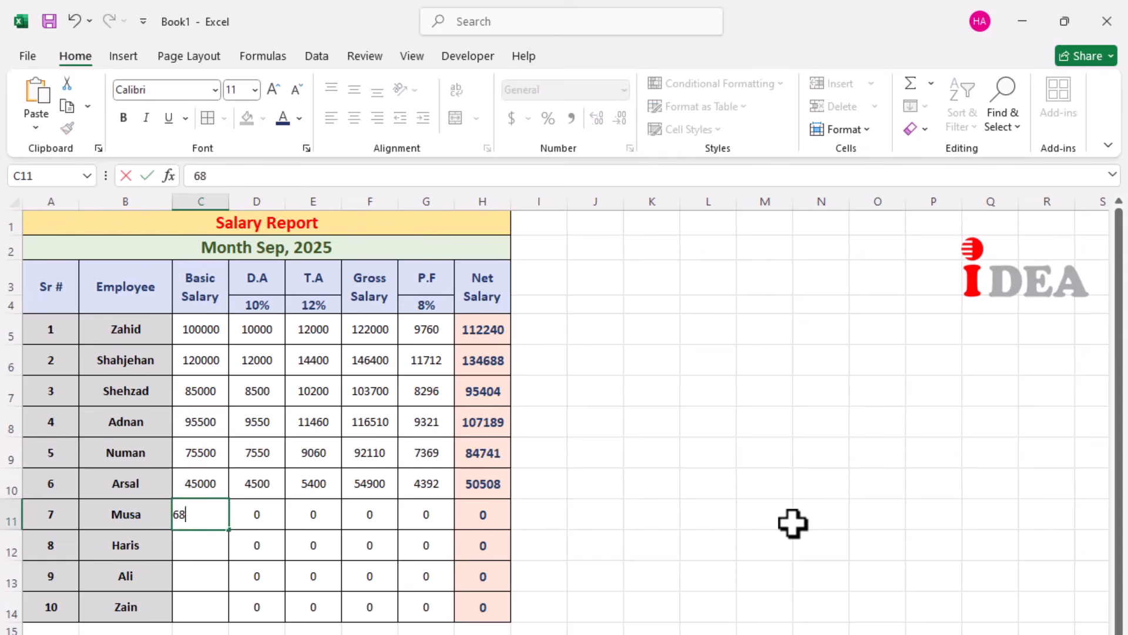
pyautogui.press('Return')
pyautogui.write('95000')
pyautogui.press('Return')
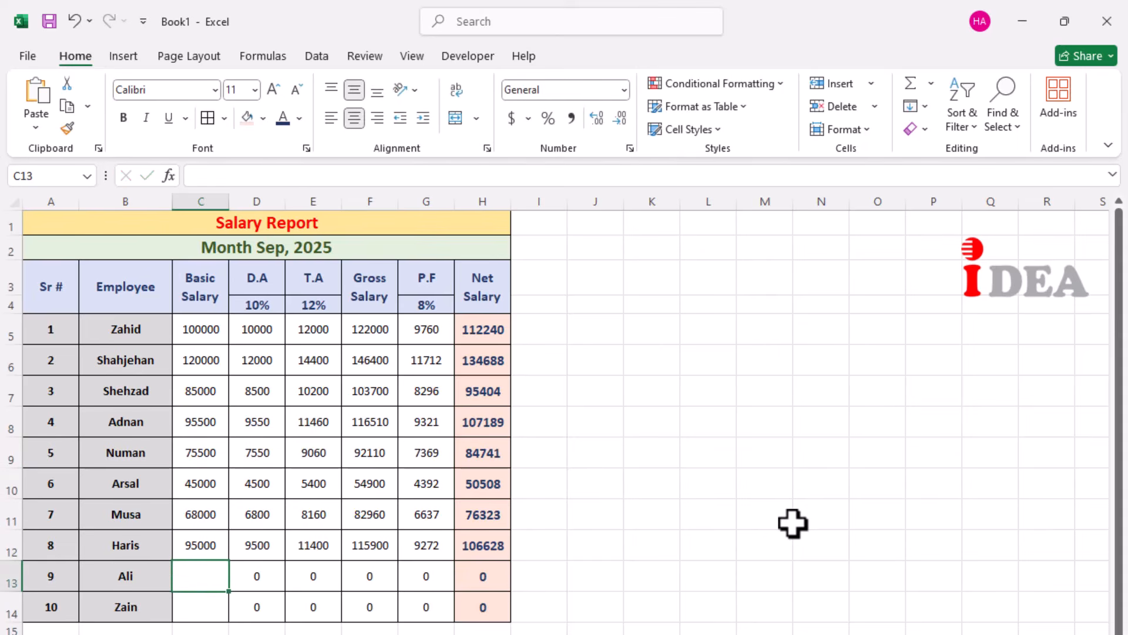
pyautogui.write('45600')
pyautogui.press('Return')
pyautogui.write('6500')
pyautogui.press('Return')
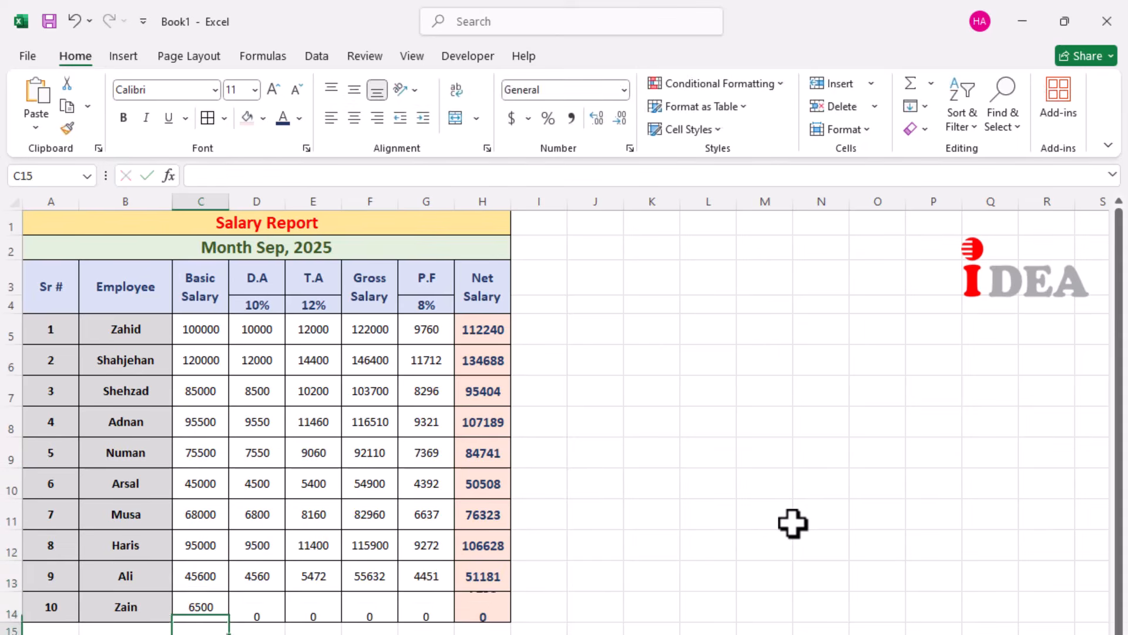
# Step: Set the rates in row 4 to 12% for D.A, 10% for T.A and 7% for P.F
pyautogui.click(247, 305)
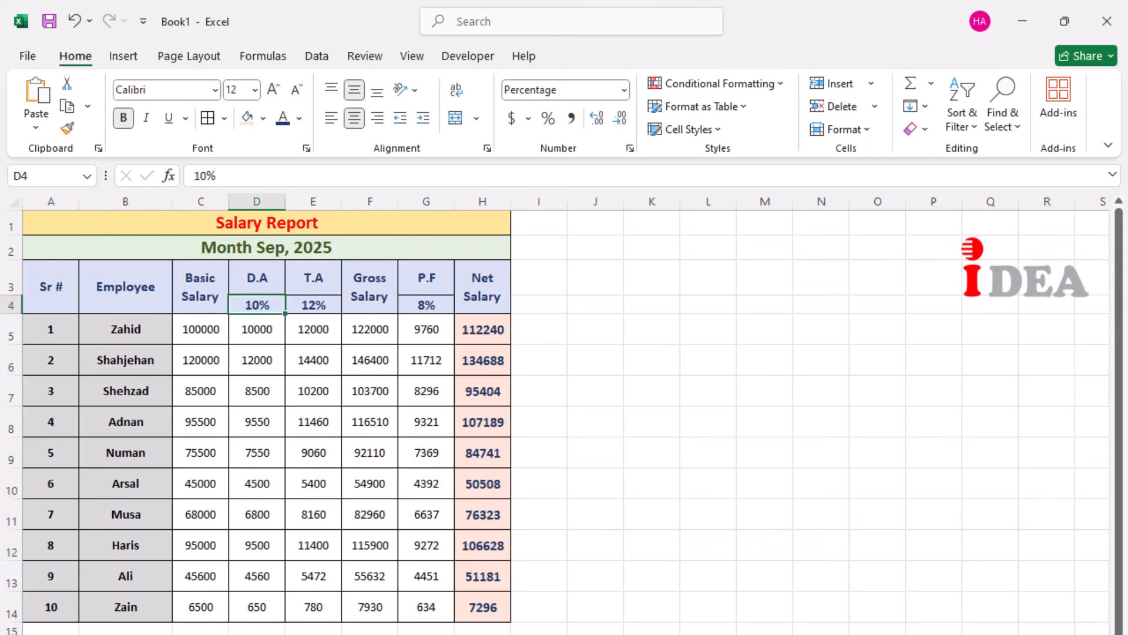
pyautogui.write('12%')
pyautogui.press('Tab')
pyautogui.write('10%')
pyautogui.press('Tab')
pyautogui.press('Tab')
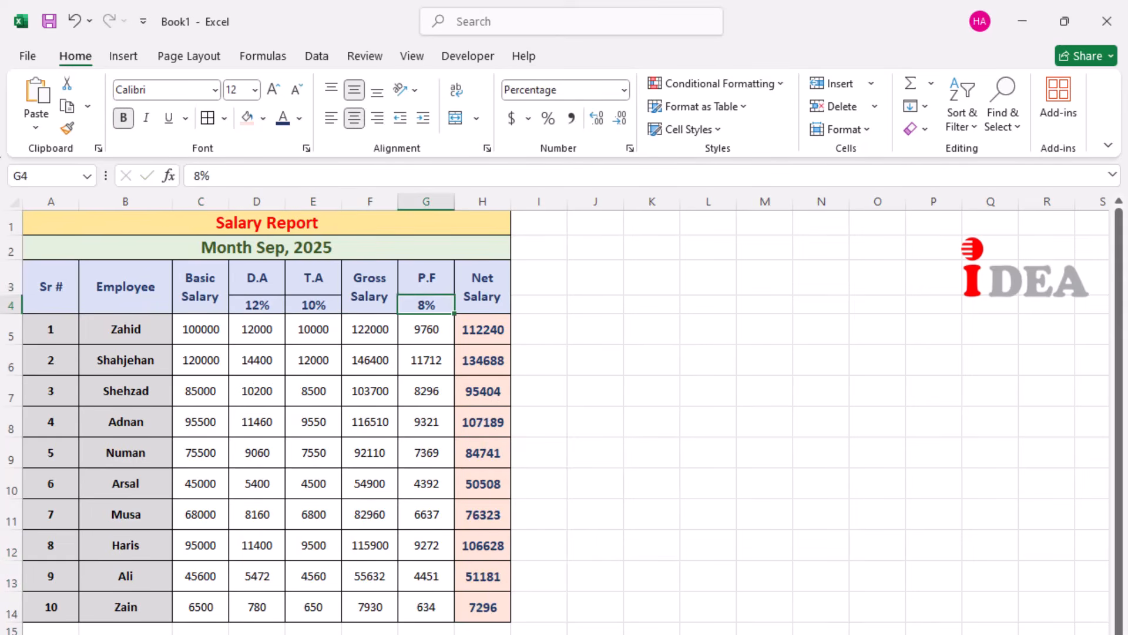
pyautogui.write('7%')
pyautogui.press('Return')
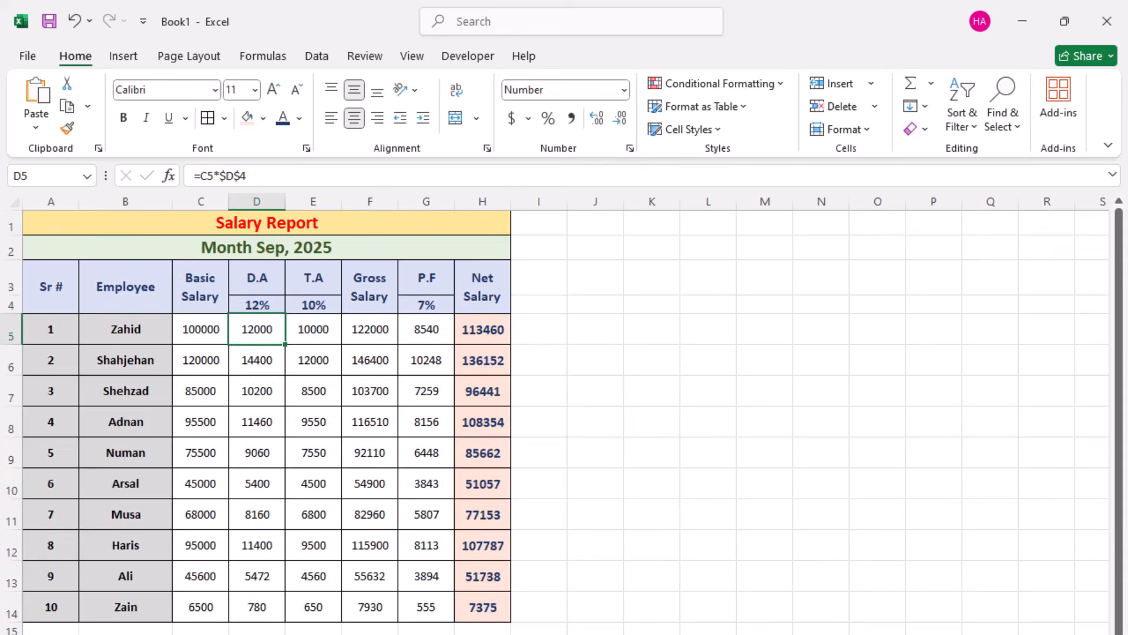